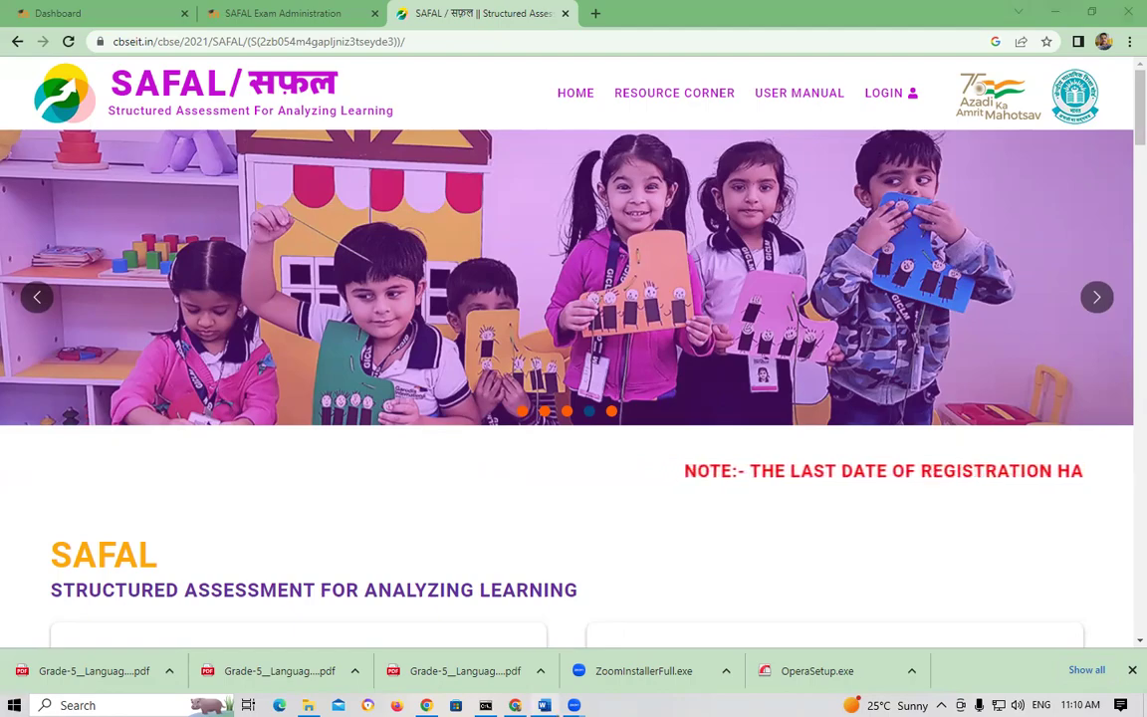
Step: Switch from Chrome to the Grade-8 Batch-4 student login details Word document
key("alt+Tab")
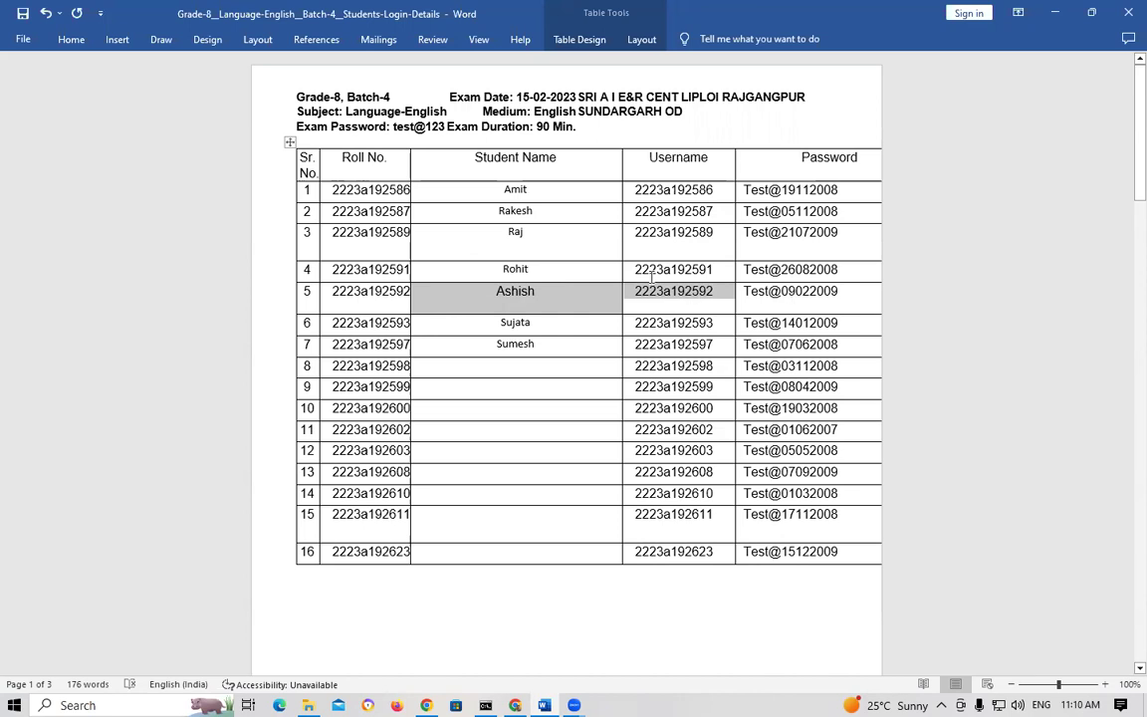
left_click_drag(336, 192, 396, 541)
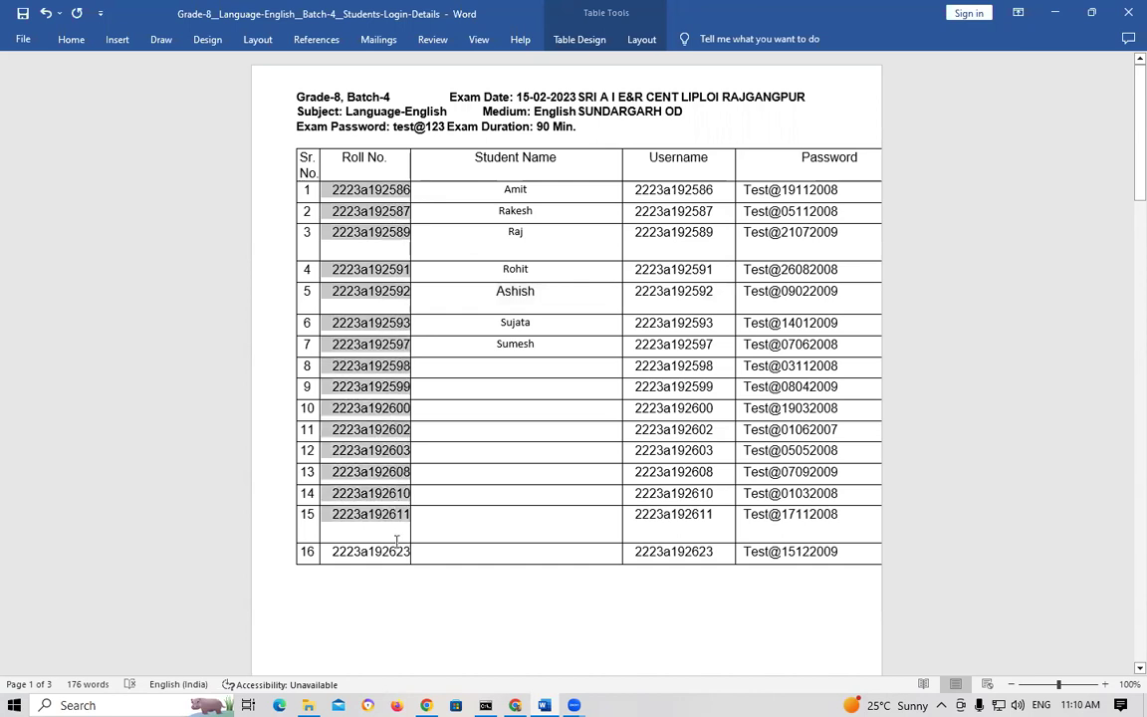
left_click(353, 386)
left_click_drag(334, 366, 396, 367)
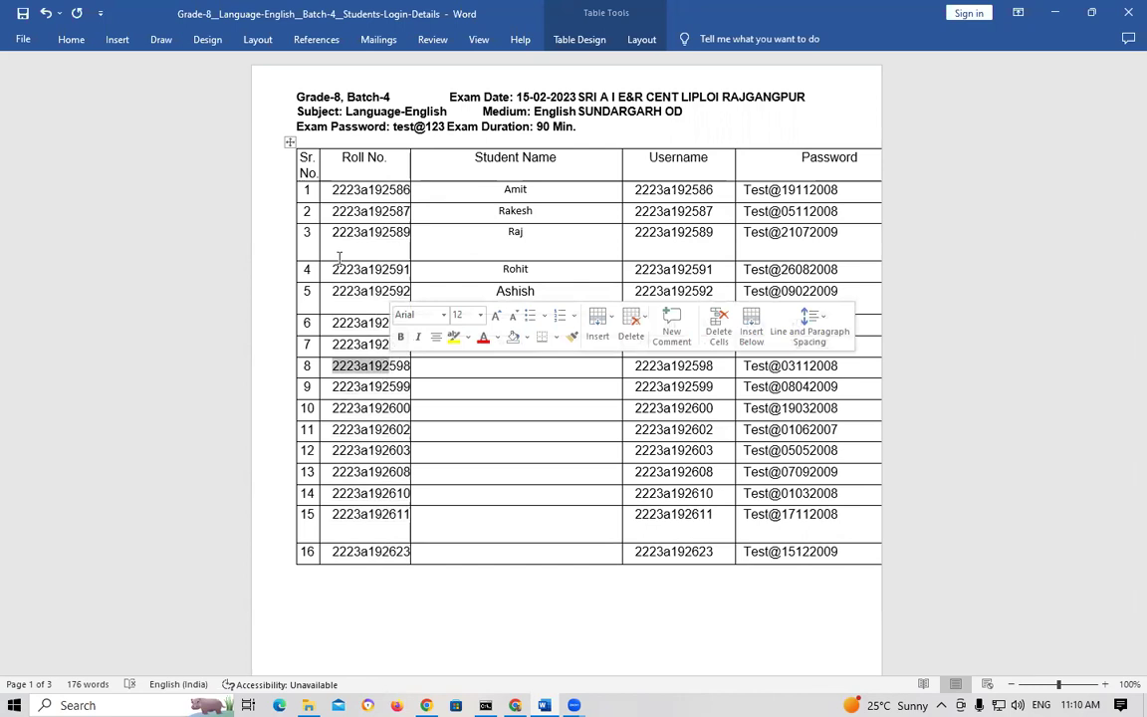
left_click(473, 375)
left_click_drag(333, 324, 396, 324)
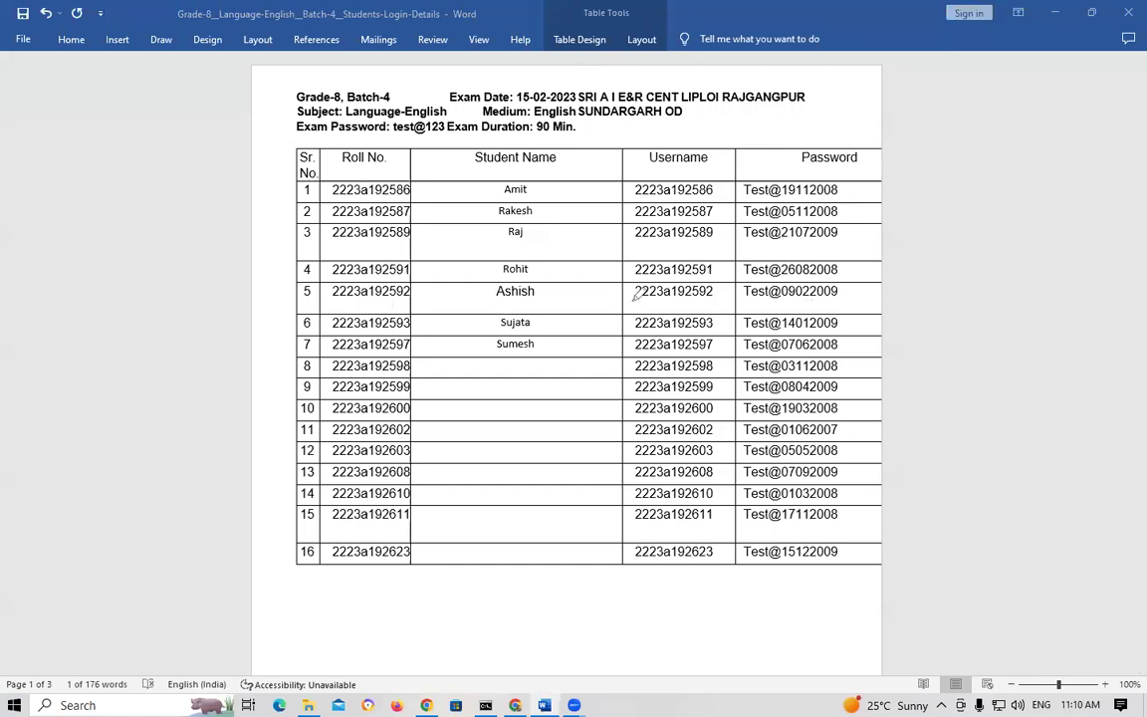
left_click_drag(637, 317, 700, 324)
mouse_move(326, 297)
left_mouse_down()
mouse_move(381, 299)
mouse_move(332, 283)
left_mouse_up()
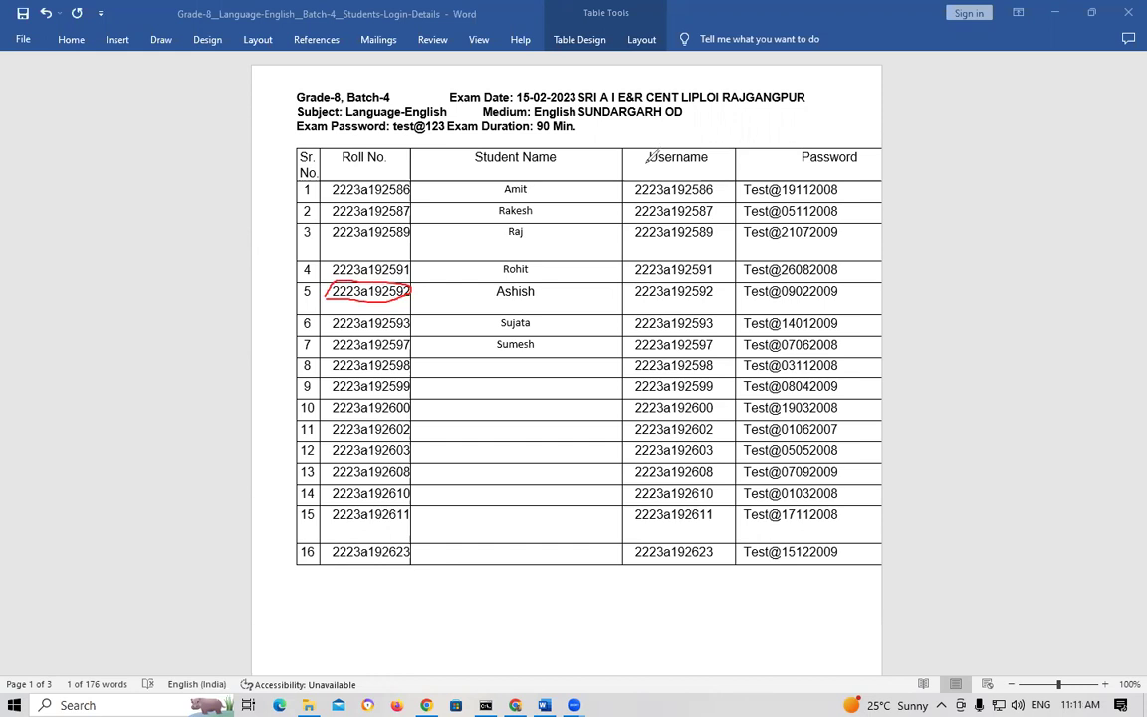
left_click_drag(634, 303, 713, 302)
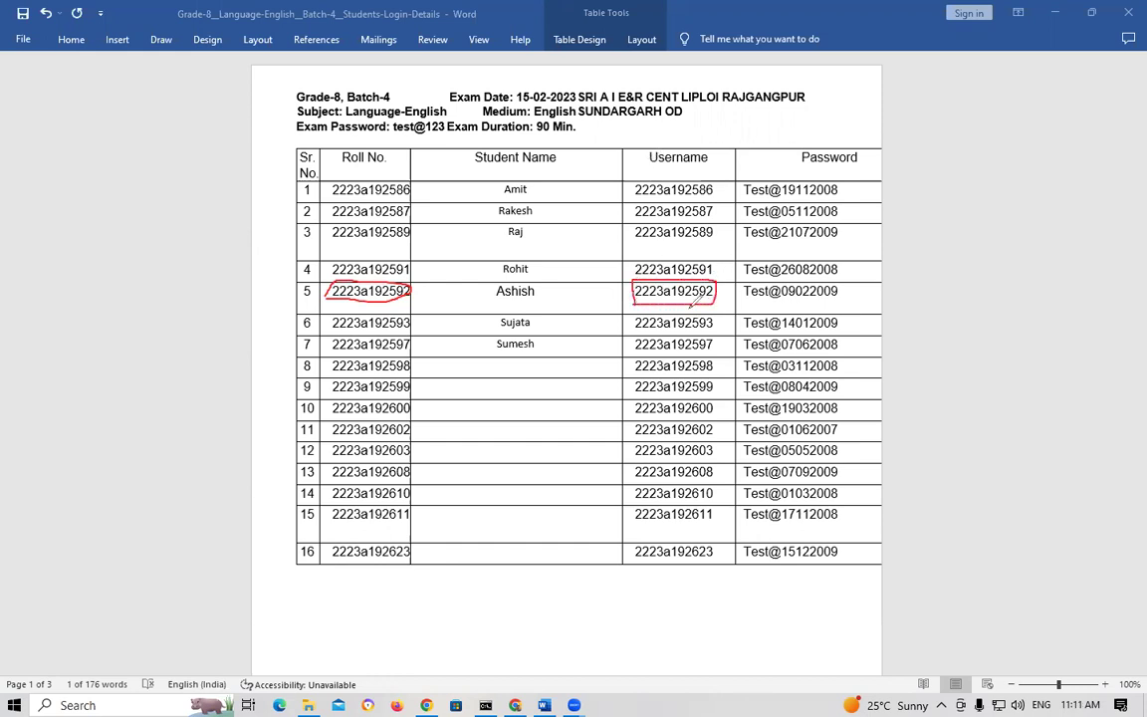
mouse_move(742, 284)
left_mouse_down()
mouse_move(846, 284)
mouse_move(807, 311)
mouse_move(747, 308)
left_mouse_up()
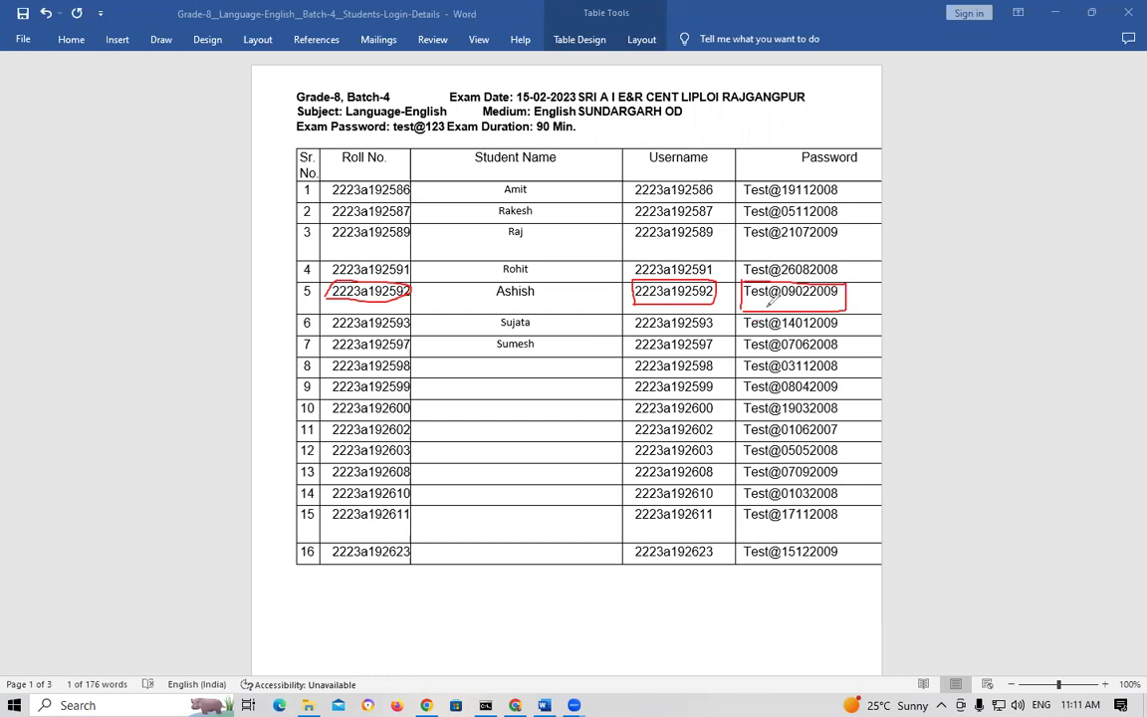
mouse_move(766, 298)
left_mouse_down()
mouse_move(787, 315)
mouse_move(854, 316)
left_mouse_up()
left_click_drag(607, 299, 619, 323)
mouse_move(15, 319)
left_mouse_down()
mouse_move(72, 291)
mouse_move(61, 344)
left_mouse_up()
mouse_move(18, 390)
left_mouse_down()
mouse_move(44, 436)
mouse_move(61, 436)
left_mouse_up()
left_click_drag(70, 388, 122, 435)
left_click_drag(105, 380, 183, 424)
mouse_move(174, 377)
left_mouse_down()
mouse_move(220, 391)
mouse_move(181, 419)
left_mouse_up()
left_click_drag(244, 370, 261, 404)
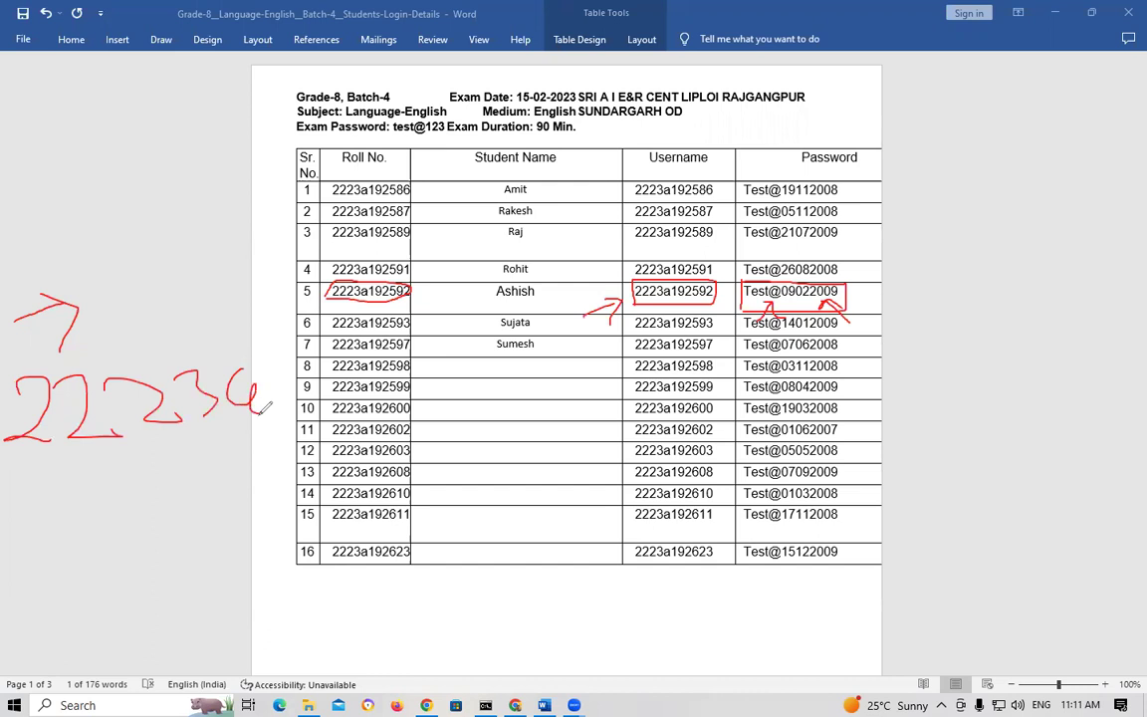
left_click_drag(261, 371, 259, 391)
key("e")
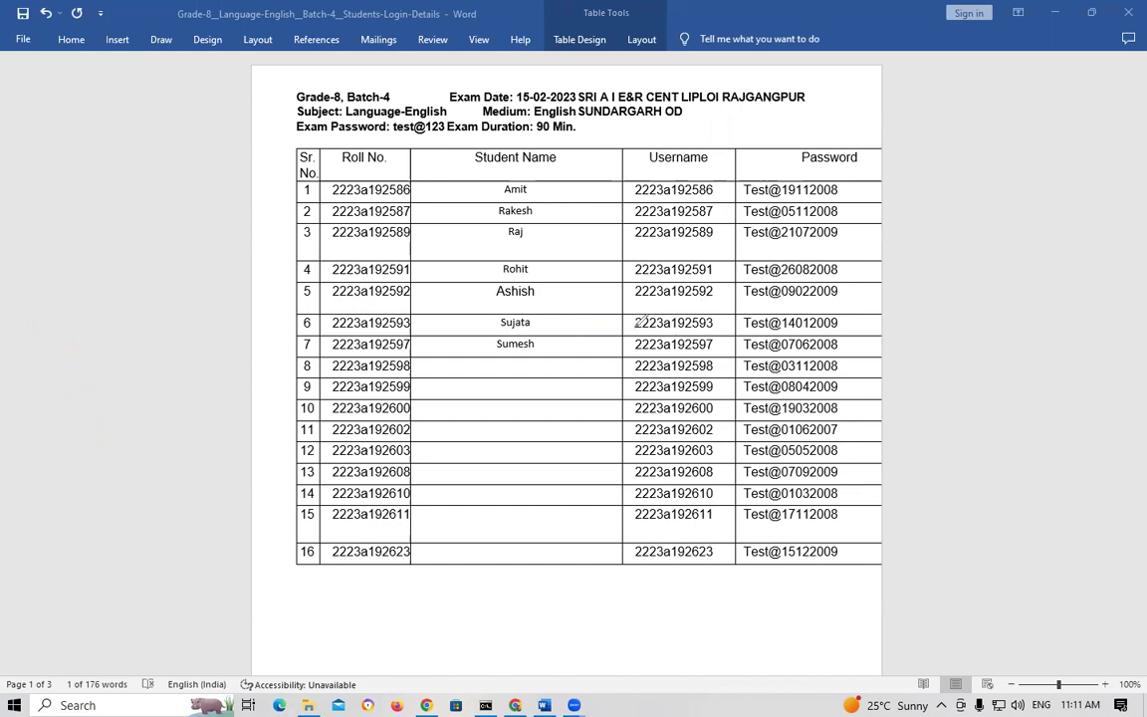
left_click_drag(619, 332, 645, 313)
mouse_move(749, 311)
left_mouse_down()
mouse_move(854, 301)
mouse_move(761, 304)
mouse_move(894, 281)
mouse_move(934, 217)
mouse_move(919, 272)
mouse_move(964, 275)
left_mouse_up()
left_click_drag(982, 231, 986, 267)
mouse_move(976, 249)
left_mouse_down()
mouse_move(1040, 244)
mouse_move(1021, 264)
left_mouse_up()
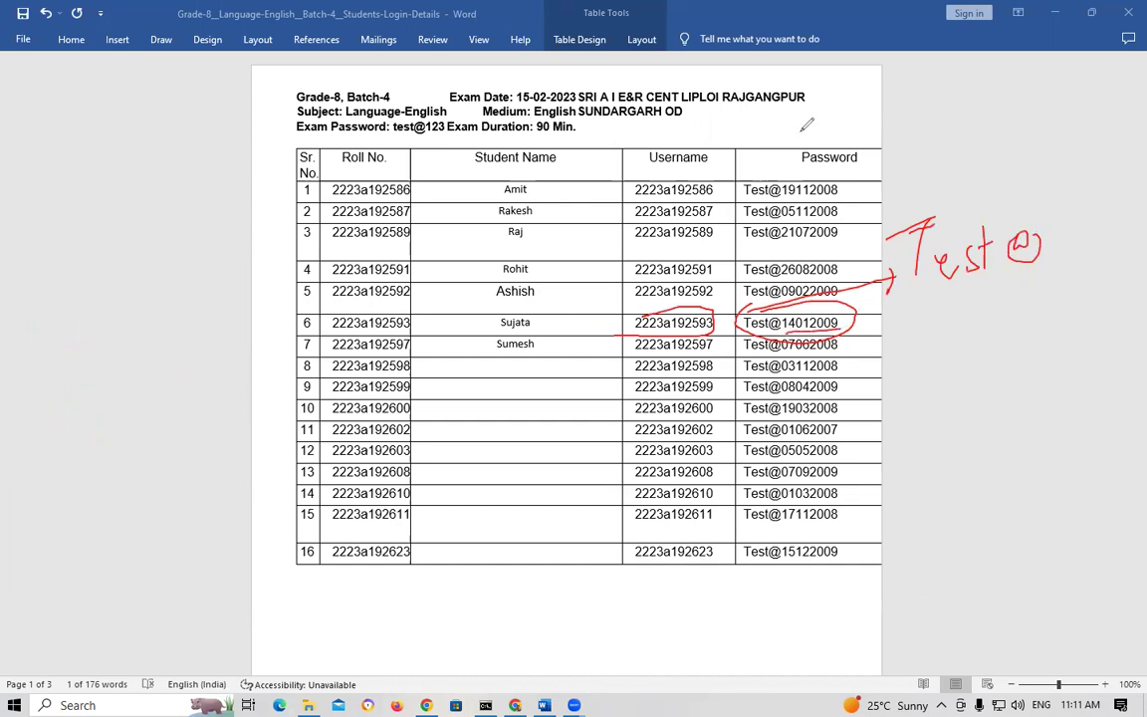
key("Escape")
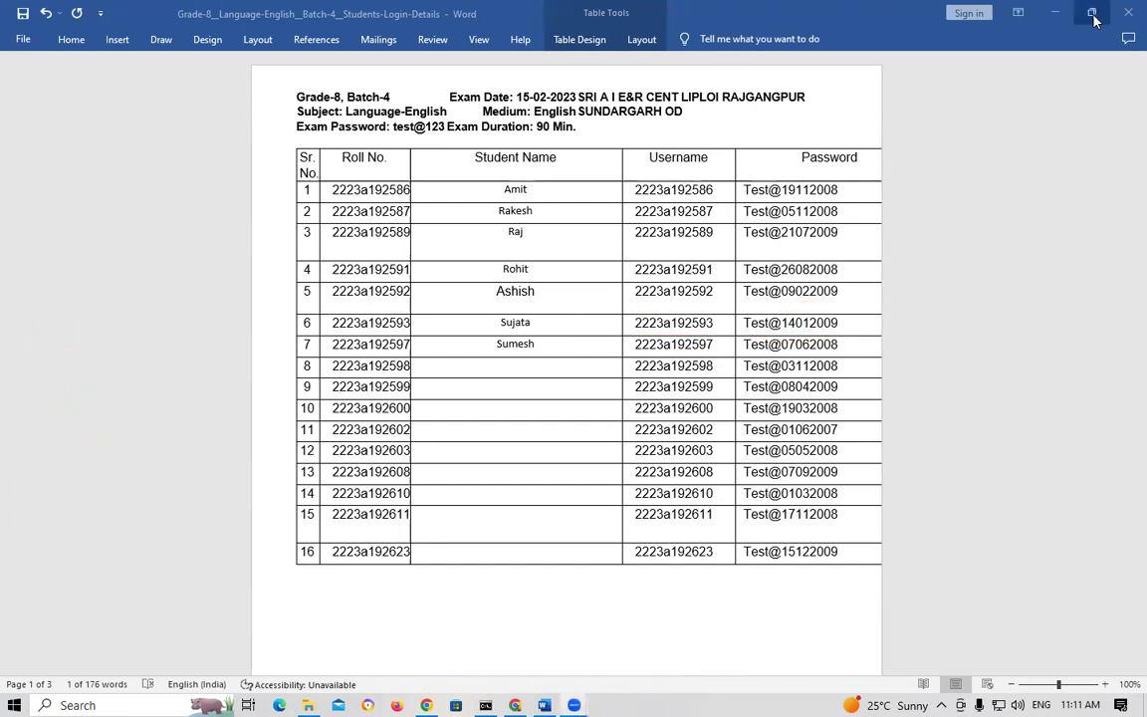
Step: Minimize the Word document and browse the Start menu app list
left_click(1058, 13)
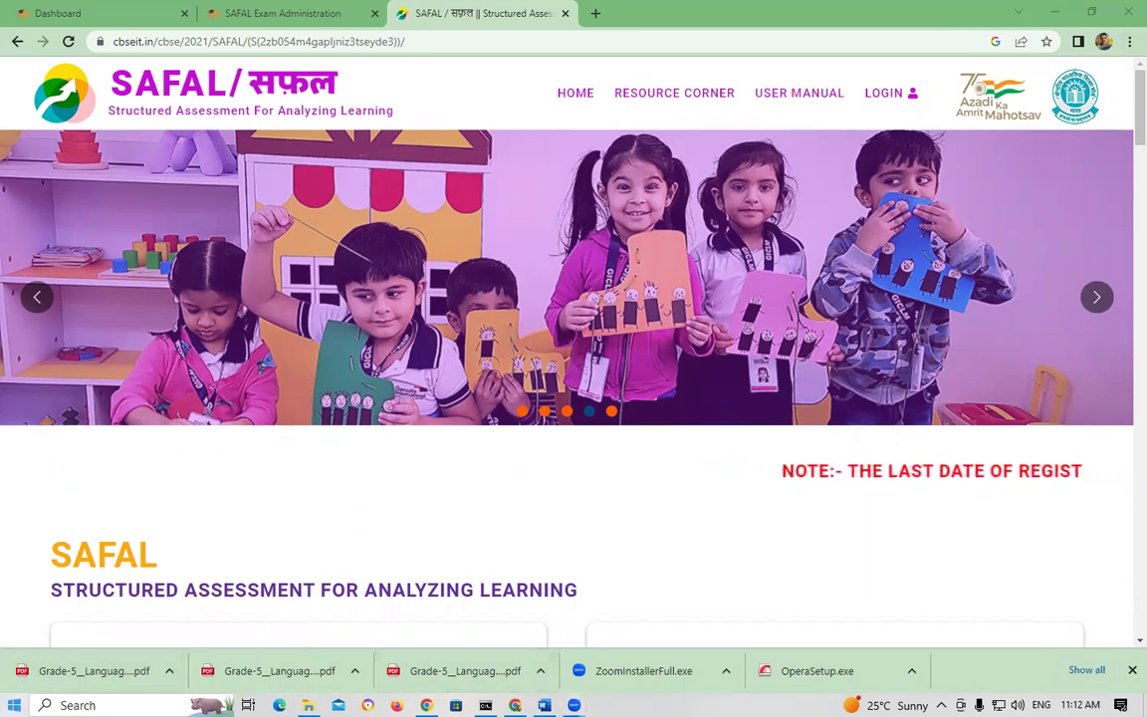
key("super")
scroll(138, 533, "down", 5)
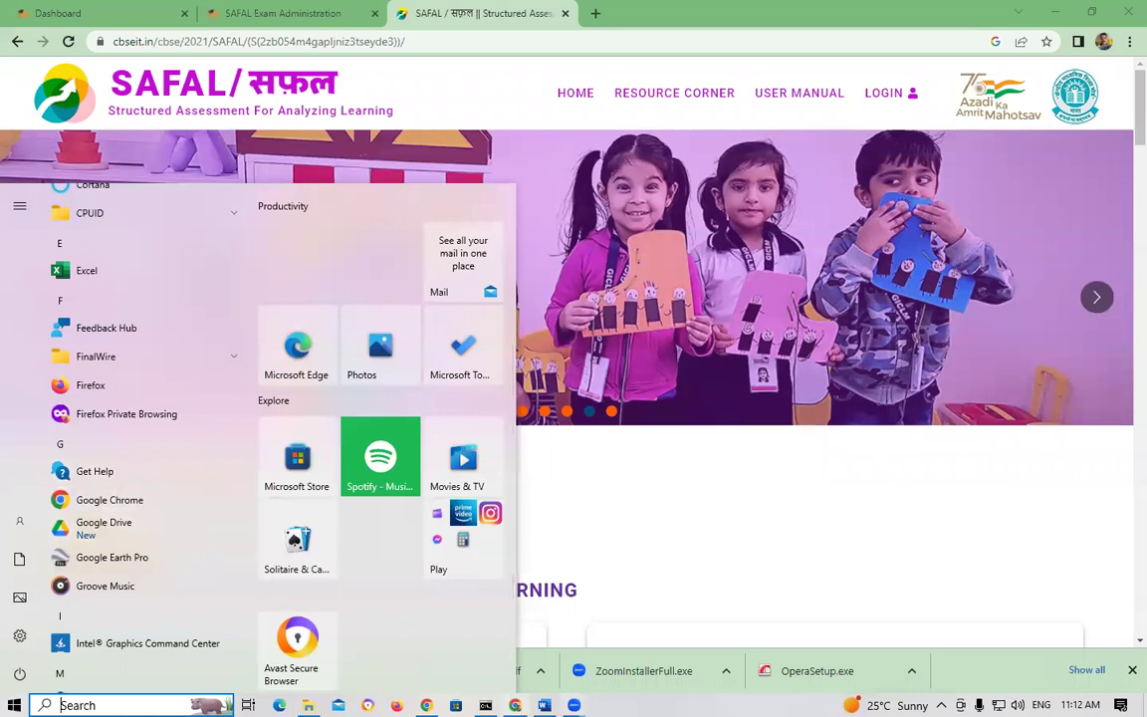
left_click(645, 594)
Step: Circle the Google Chrome entry with an ink annotation, then erase it
left_click(508, 704)
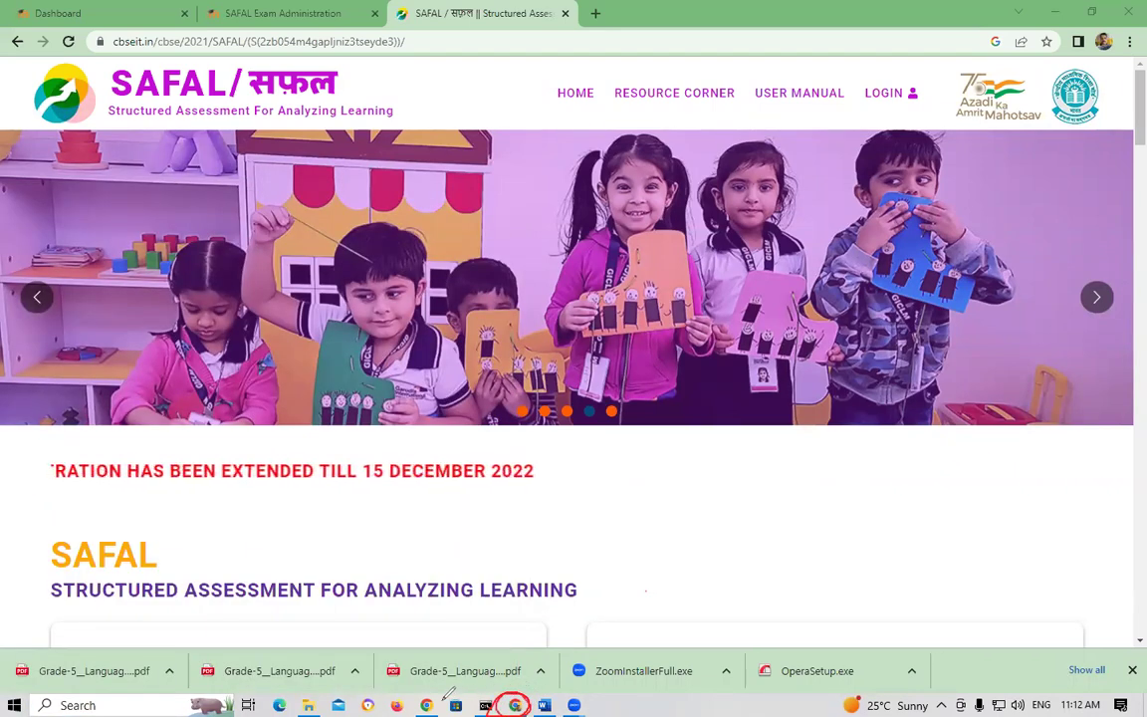
left_click_drag(424, 696, 430, 691)
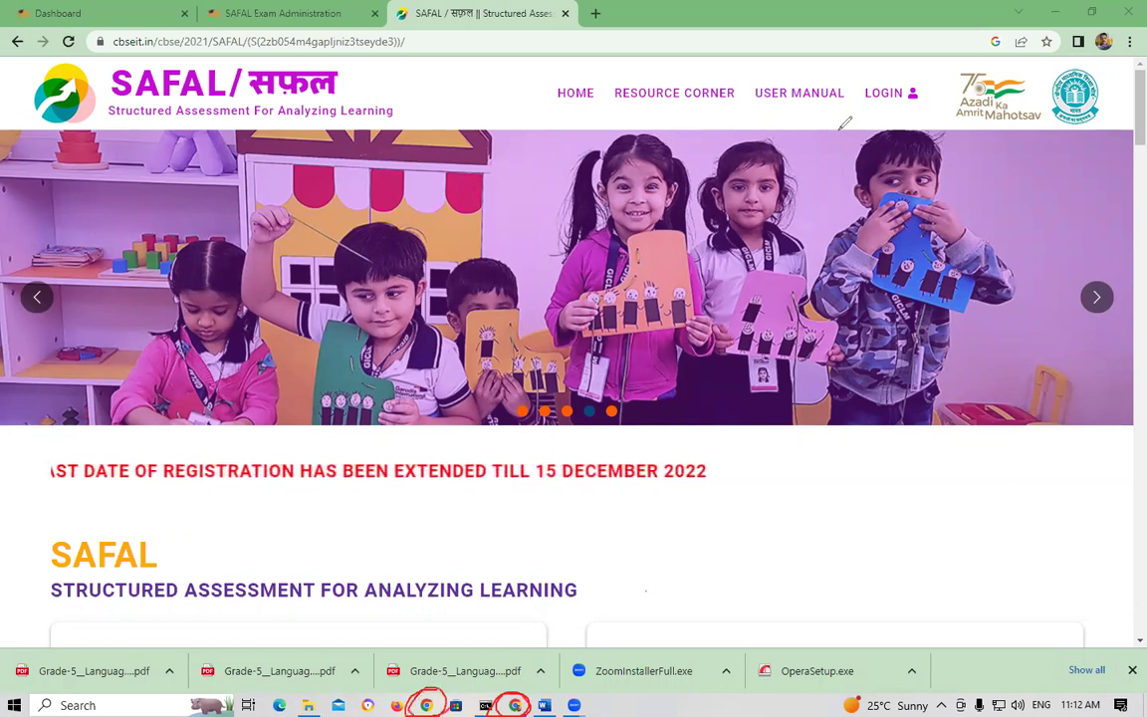
key("Escape")
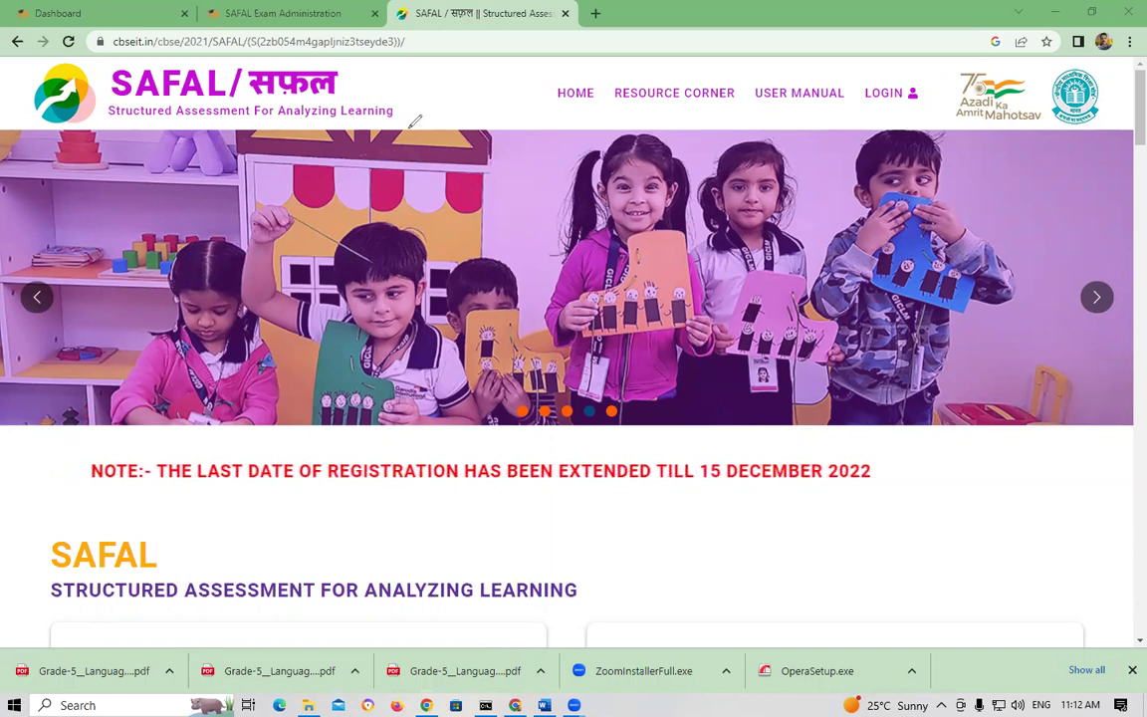
Step: Launch Google Chrome from the Start menu app list
left_click(14, 705)
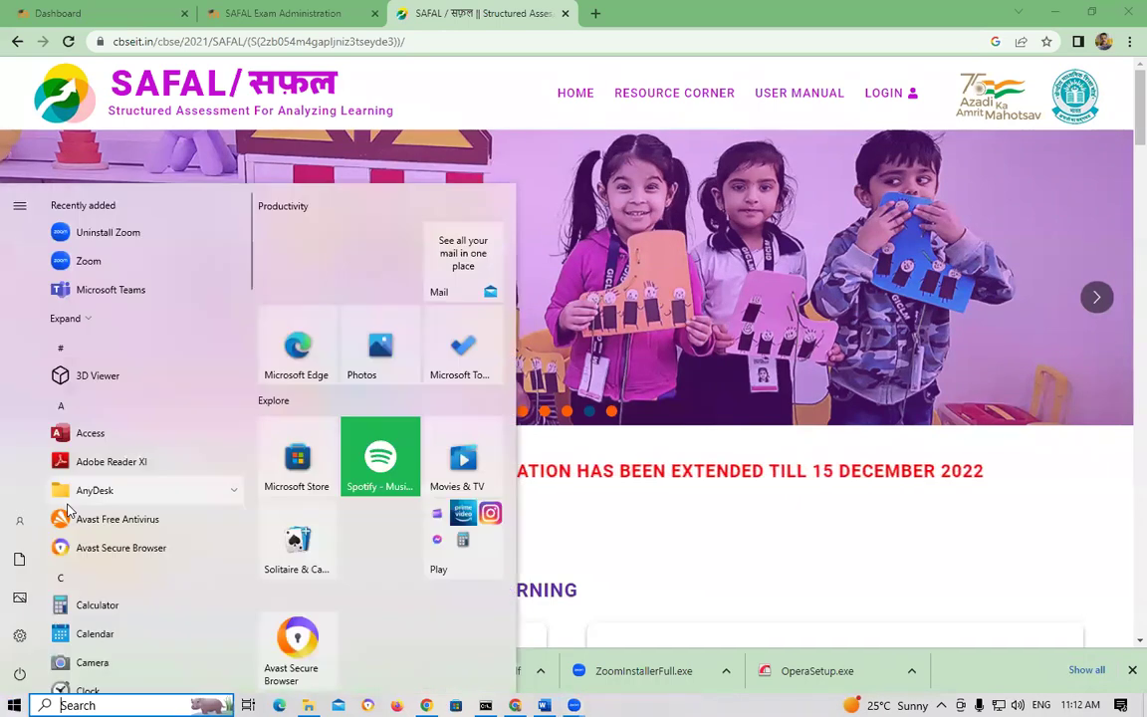
scroll(91, 620, "down", 5)
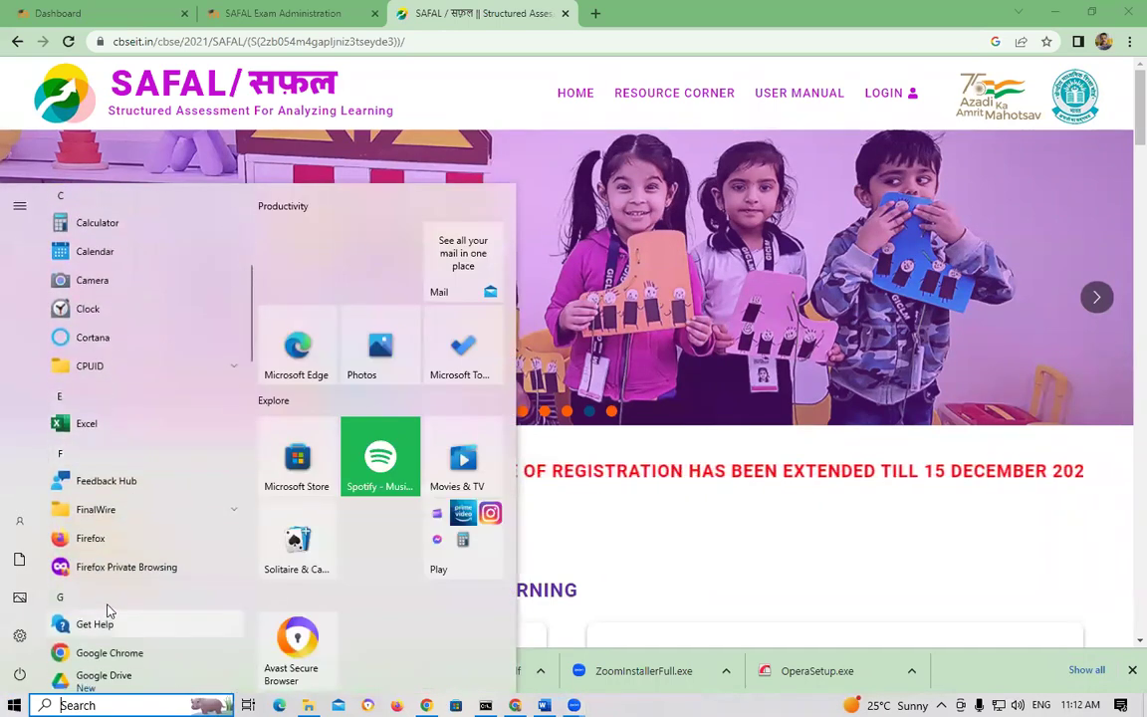
left_click(103, 500)
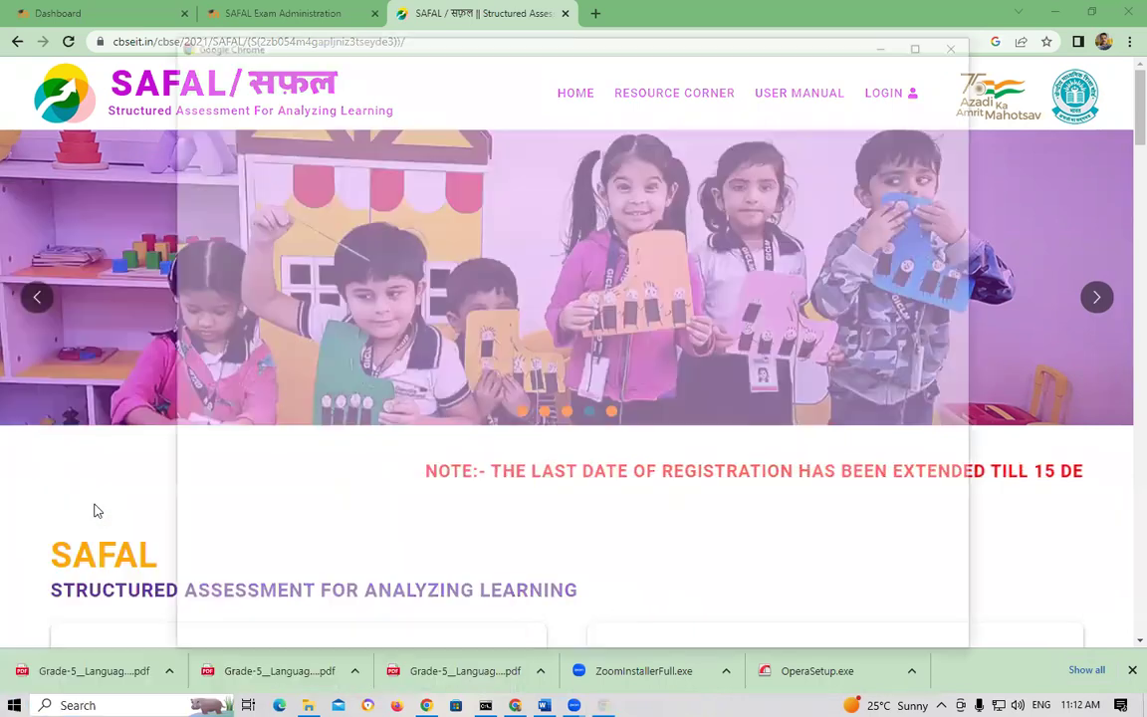
left_click(598, 409)
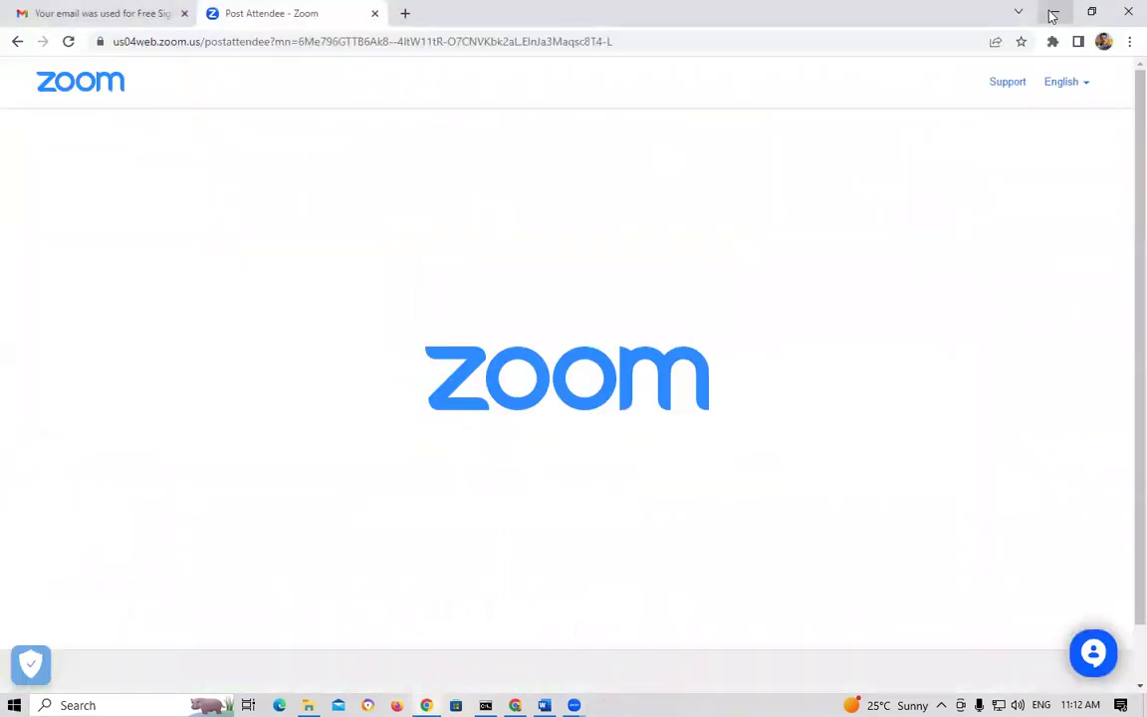
left_click(405, 13)
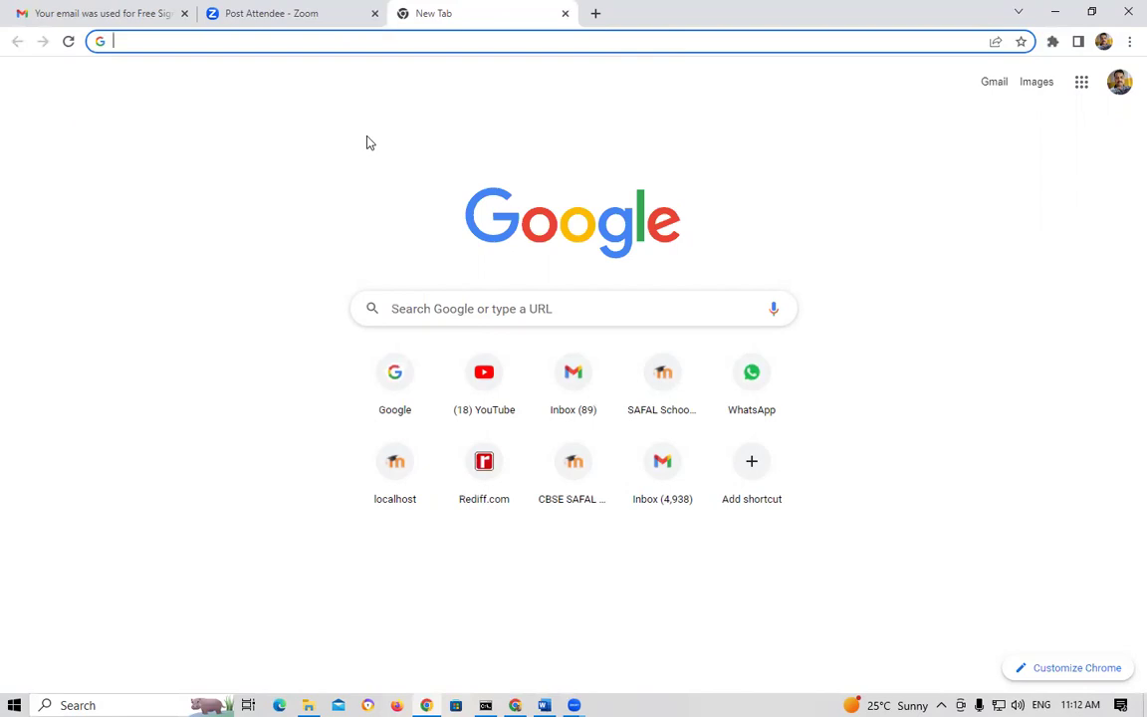
mouse_move(460, 280)
left_mouse_down()
mouse_move(376, 301)
mouse_move(719, 332)
mouse_move(421, 270)
mouse_move(576, 391)
left_mouse_up()
left_click_drag(533, 295, 431, 400)
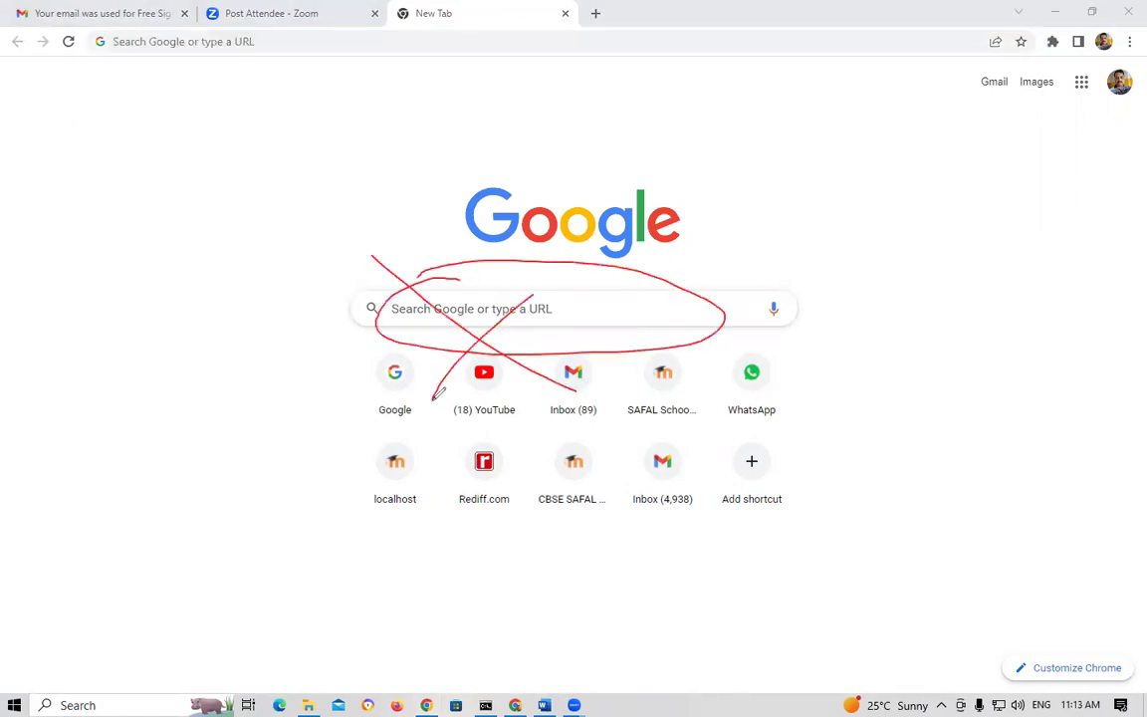
mouse_move(90, 69)
left_mouse_down()
mouse_move(284, 67)
mouse_move(288, 18)
mouse_move(102, 24)
mouse_move(85, 78)
left_mouse_up()
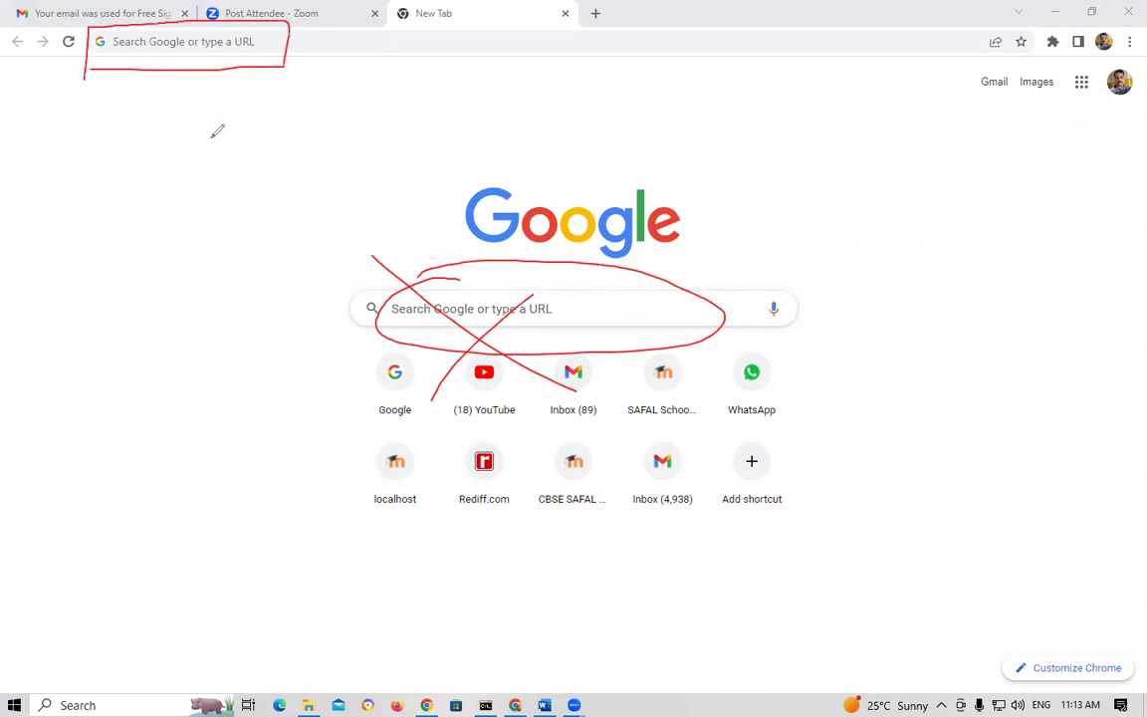
mouse_move(152, 162)
left_mouse_down()
mouse_move(199, 37)
mouse_move(186, 63)
left_mouse_up()
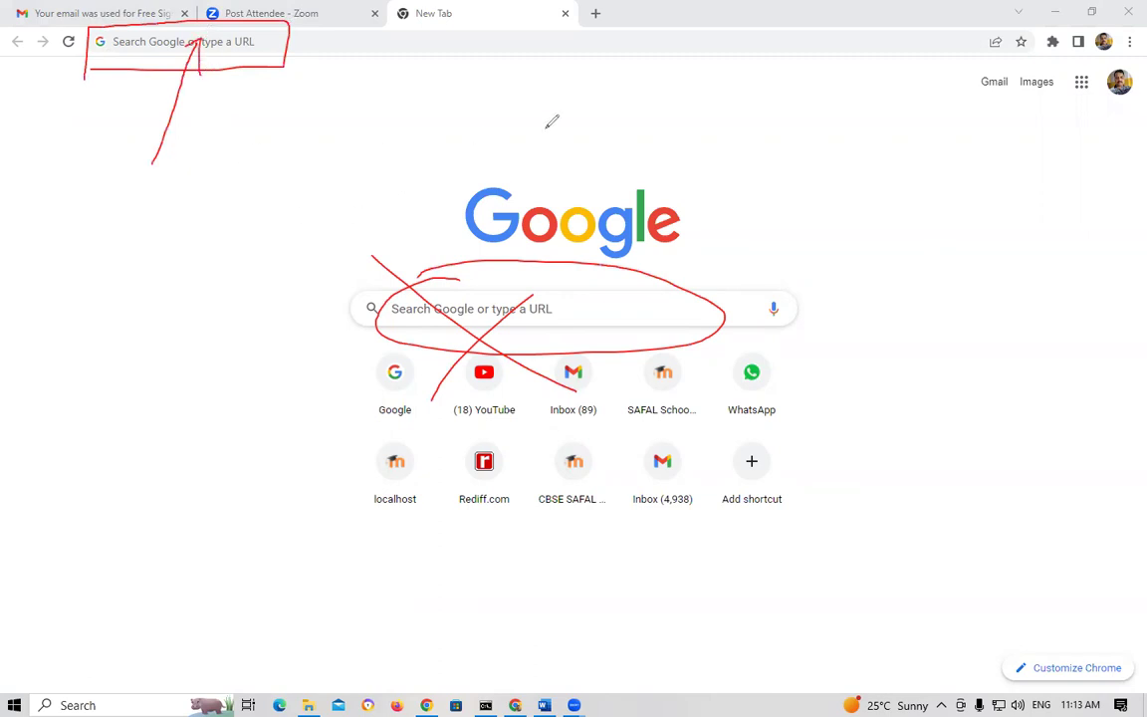
key("Escape")
Step: Load the SAFAL portal at 192.168.29.205 in Chrome, fixing a mistyped digit
left_click(189, 41)
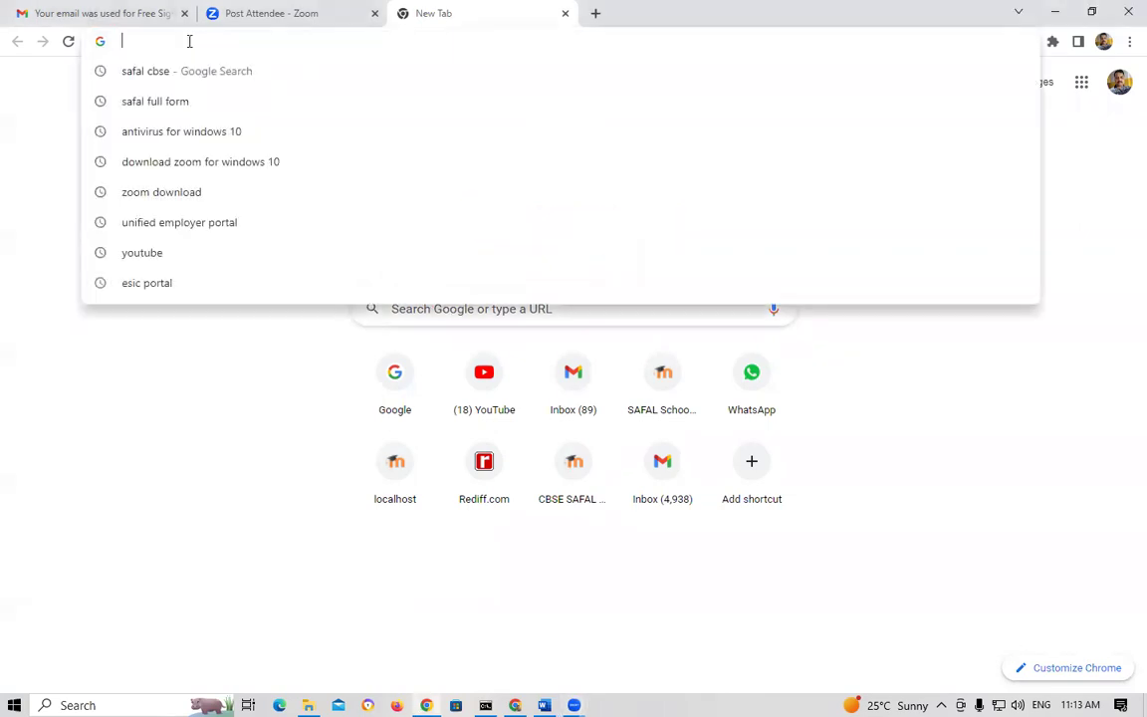
type("192")
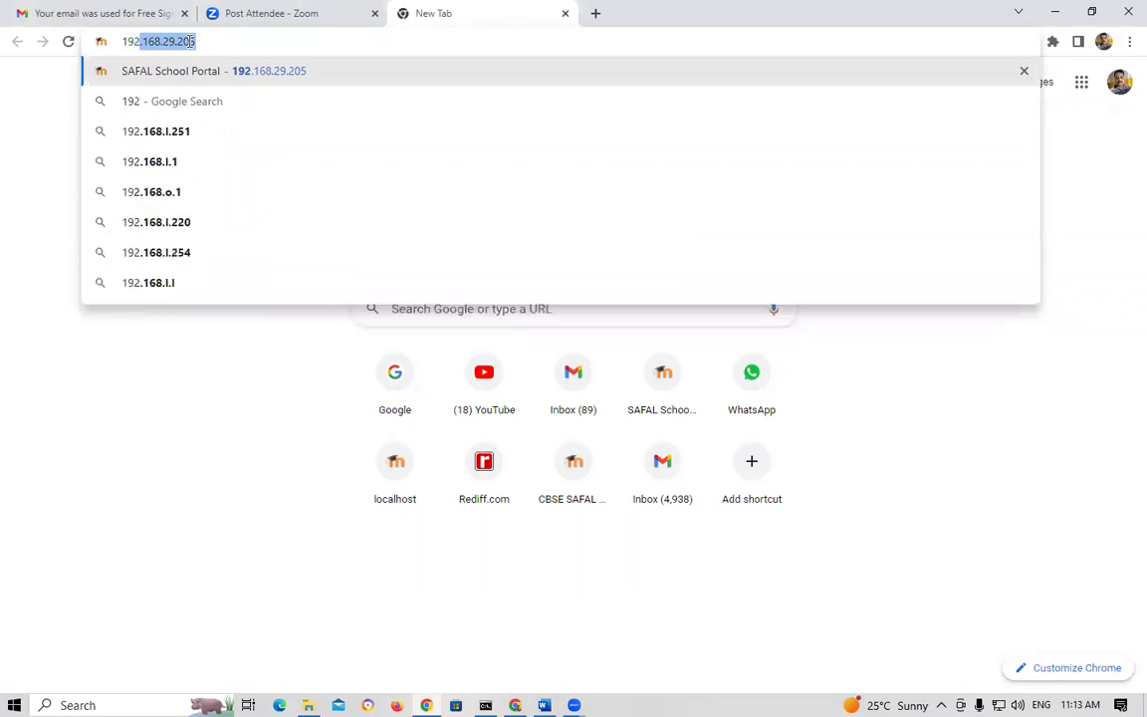
type(".1")
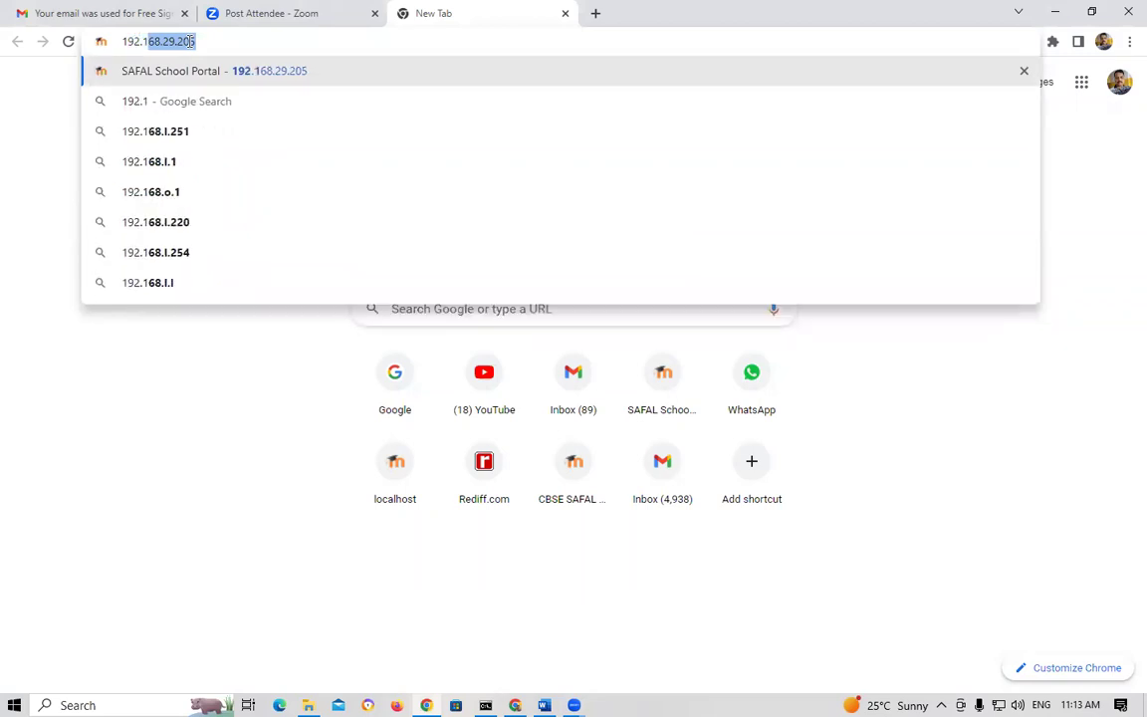
type("38")
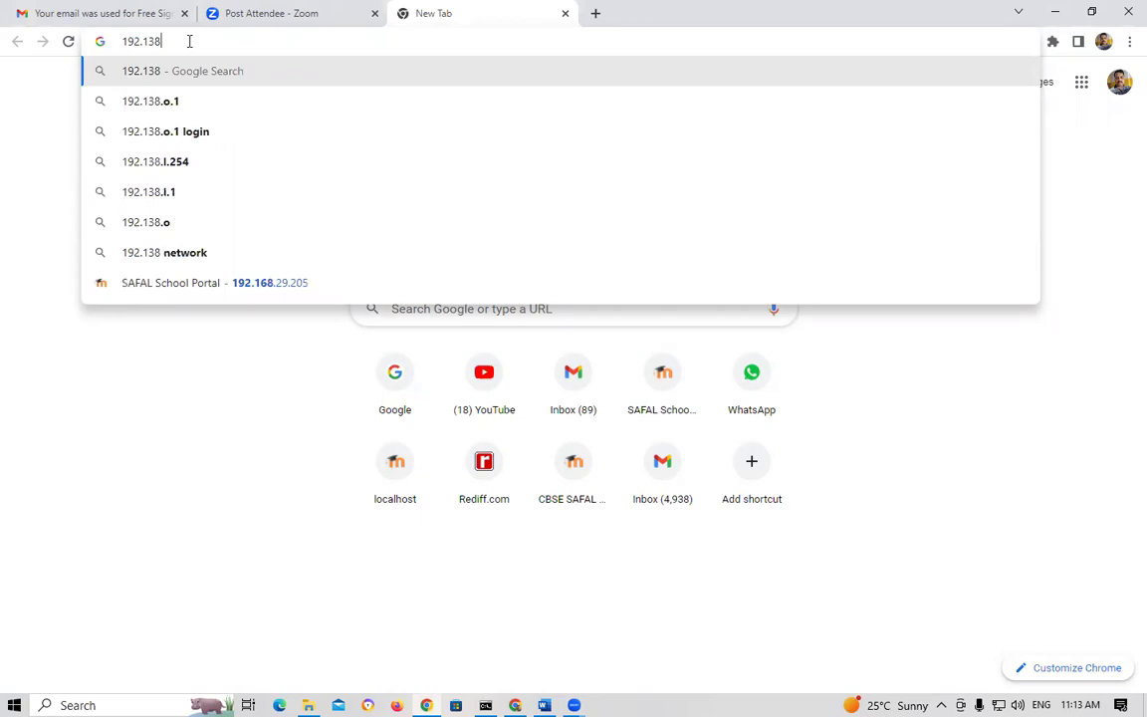
key("BackSpace")
key("BackSpace")
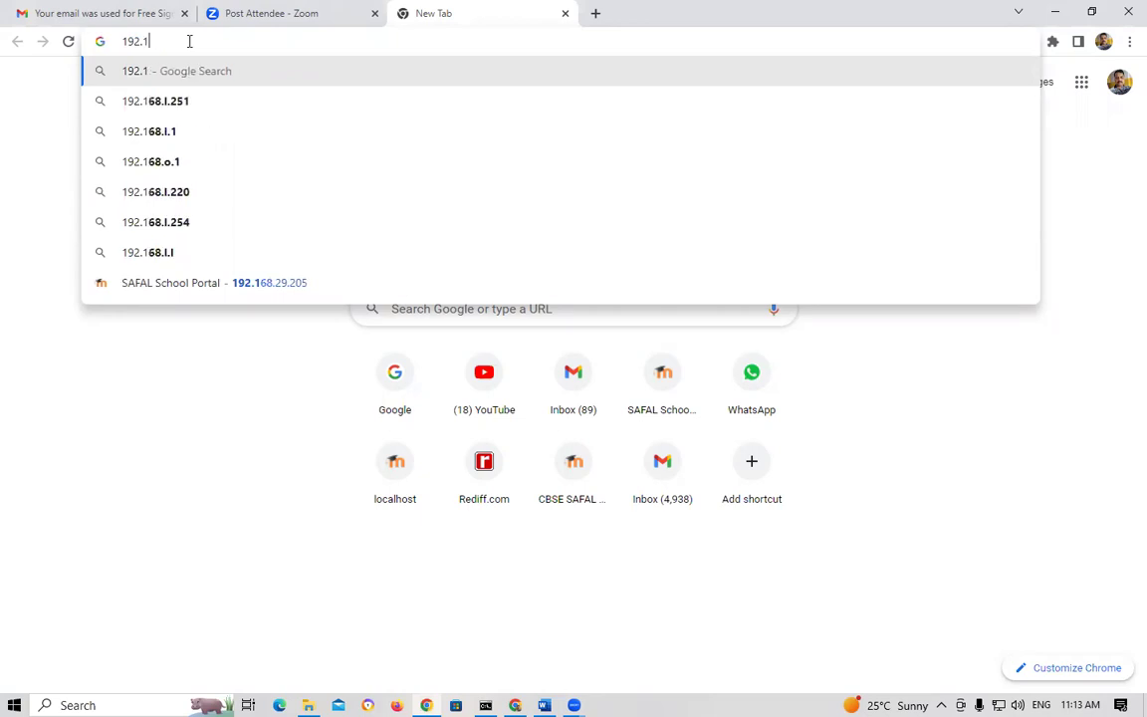
type("68.")
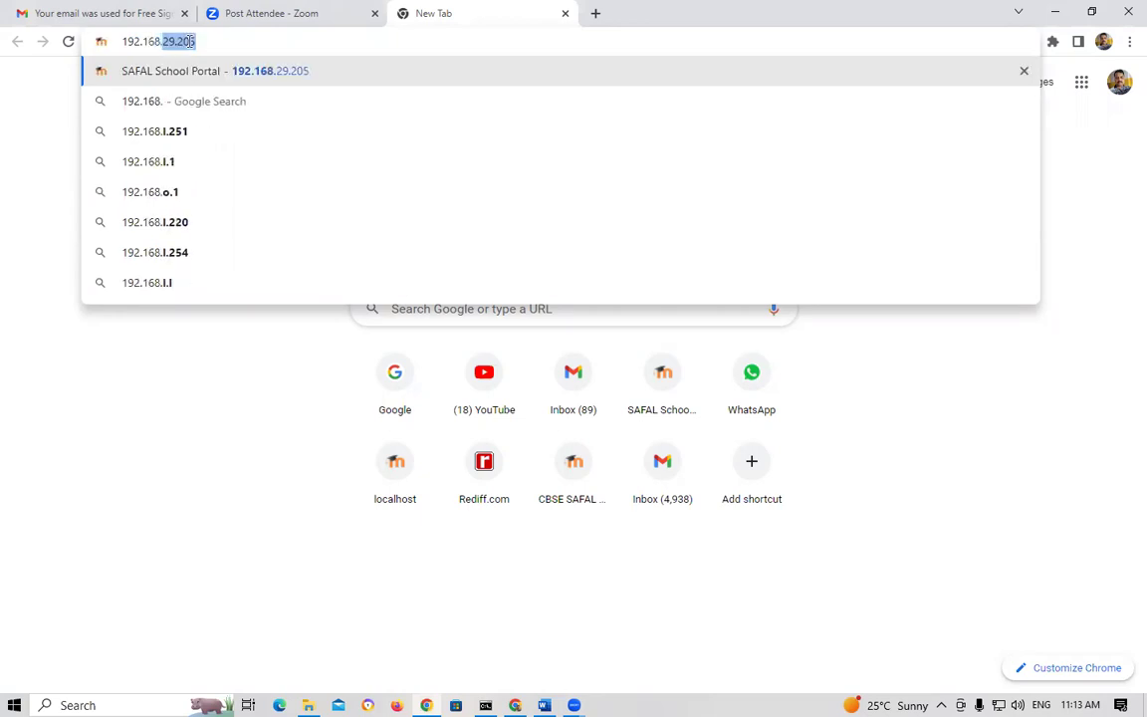
type("29")
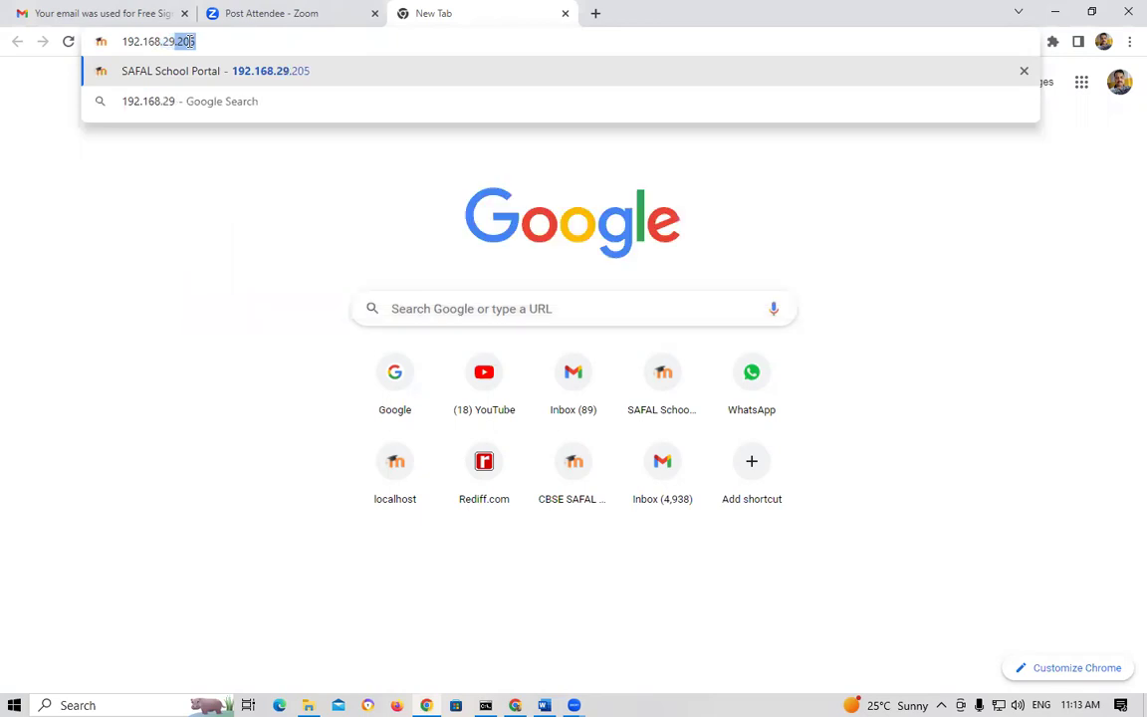
type(".20")
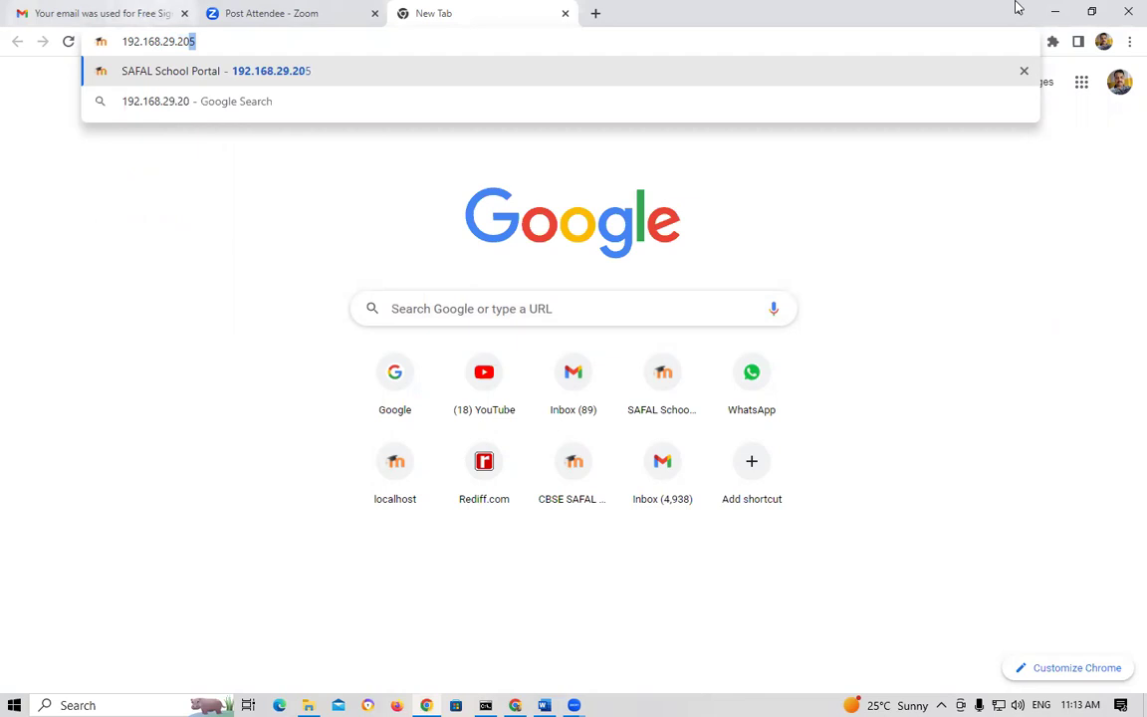
type("5")
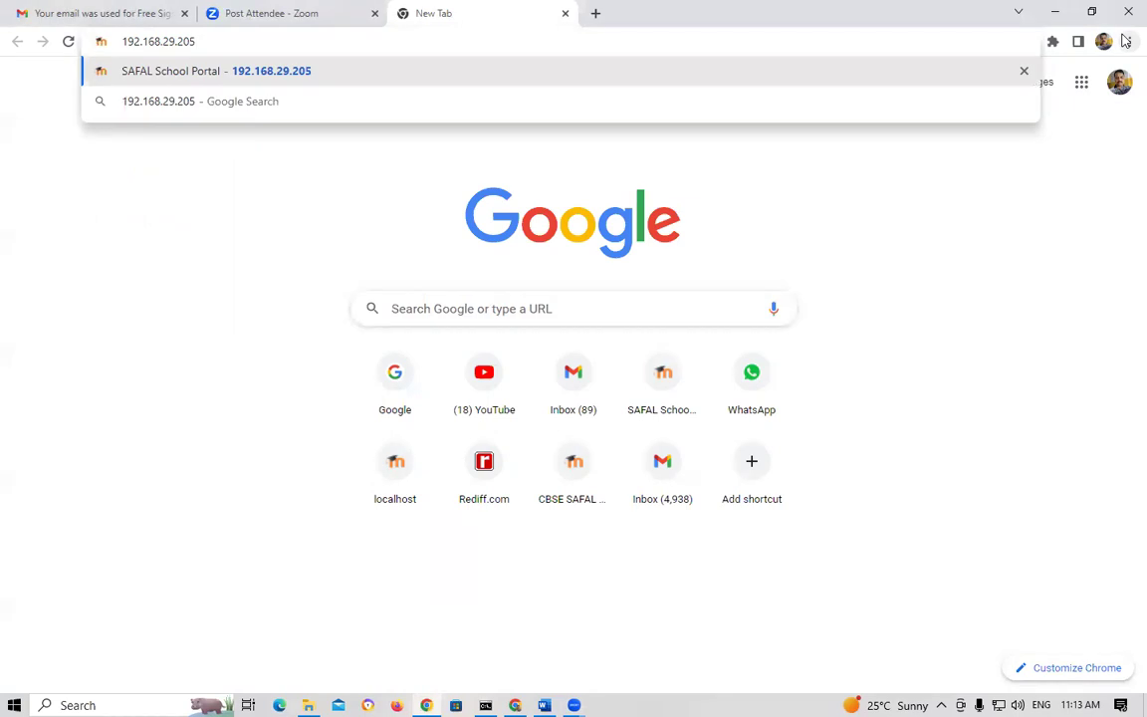
key("Return")
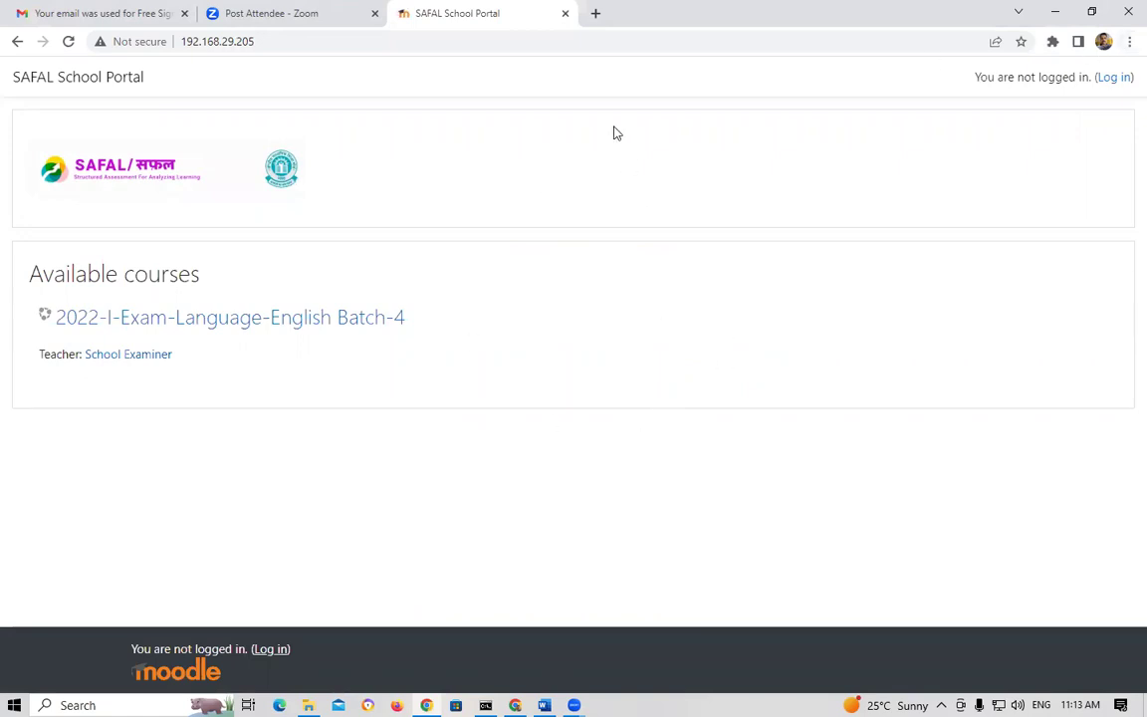
Step: Draw ink annotations over the SAFAL home page course listing, then clear them
mouse_move(541, 439)
left_mouse_down()
mouse_move(467, 497)
mouse_move(495, 517)
left_mouse_up()
mouse_move(542, 413)
left_mouse_down()
mouse_move(448, 481)
mouse_move(620, 461)
mouse_move(536, 400)
left_mouse_up()
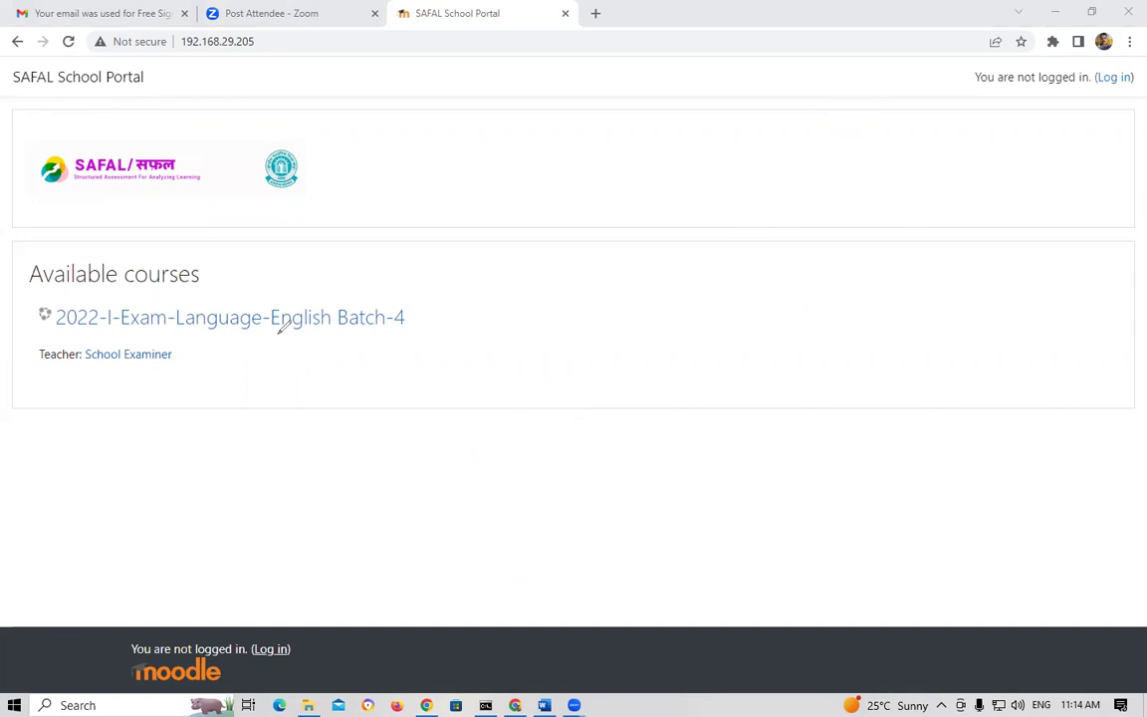
left_click_drag(273, 333, 338, 334)
mouse_move(371, 231)
left_mouse_down()
mouse_move(371, 280)
mouse_move(388, 261)
left_mouse_up()
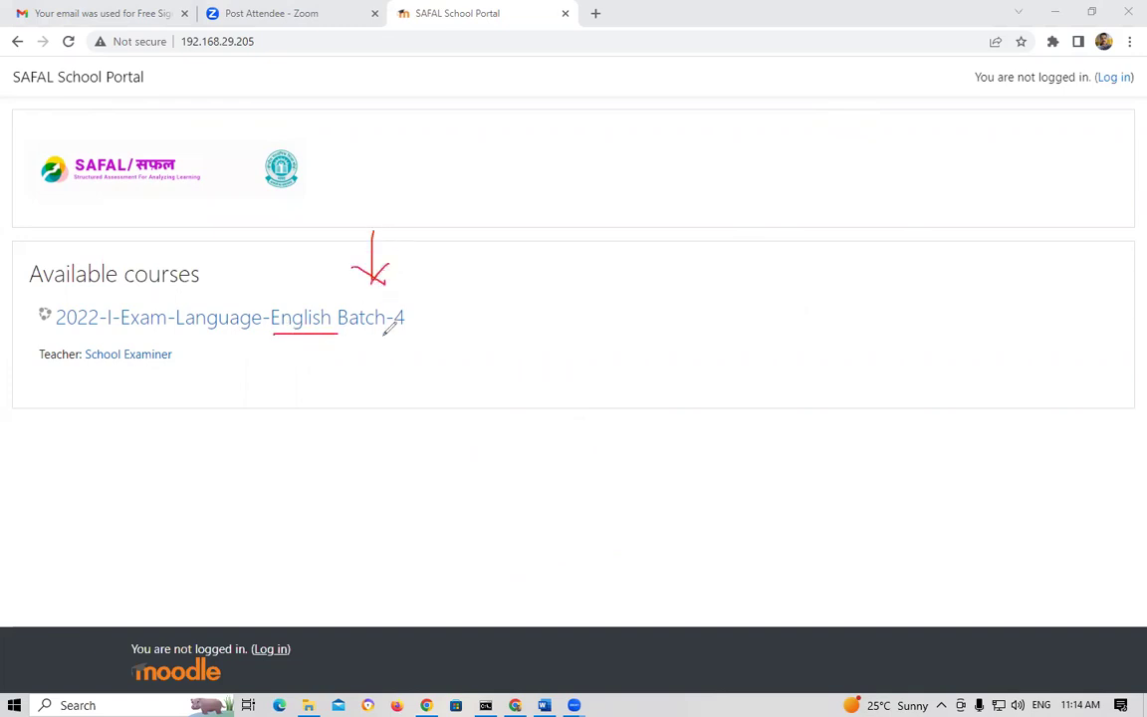
mouse_move(341, 333)
left_mouse_down()
mouse_move(386, 334)
mouse_move(398, 351)
mouse_move(427, 353)
left_mouse_up()
left_click_drag(278, 326, 315, 325)
mouse_move(280, 282)
left_mouse_down()
mouse_move(279, 309)
mouse_move(303, 282)
mouse_move(308, 309)
left_mouse_up()
left_click_drag(395, 282, 394, 311)
mouse_move(385, 317)
left_mouse_down()
mouse_move(422, 317)
mouse_move(419, 326)
left_mouse_up()
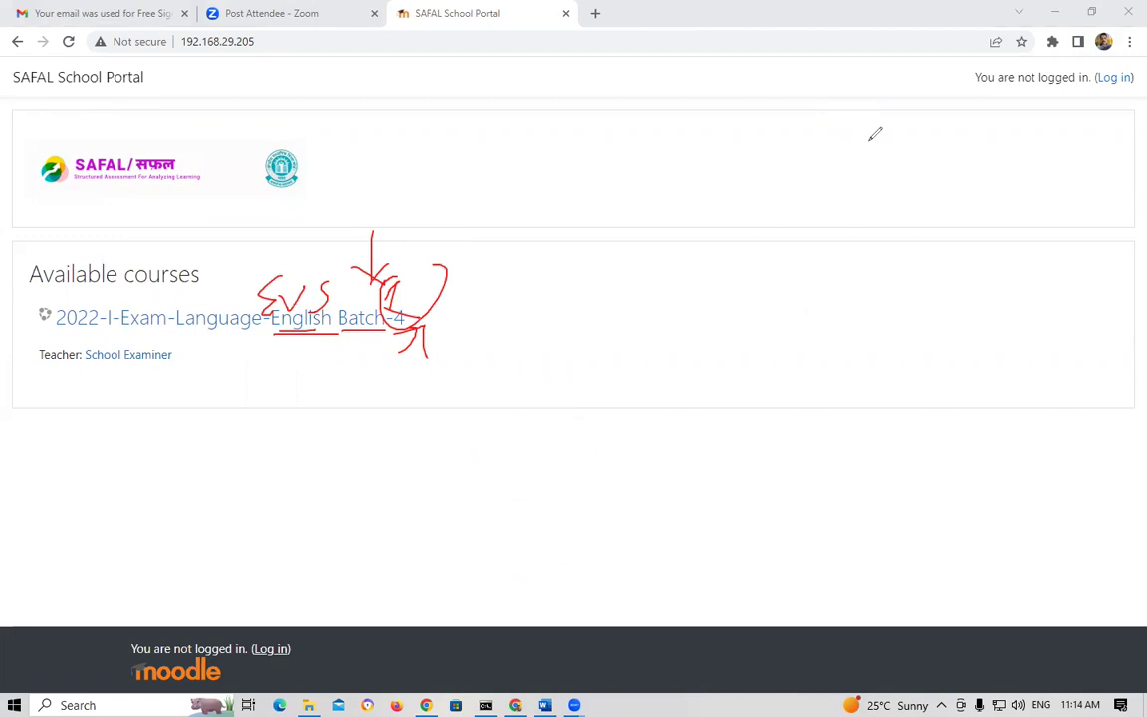
key("Escape")
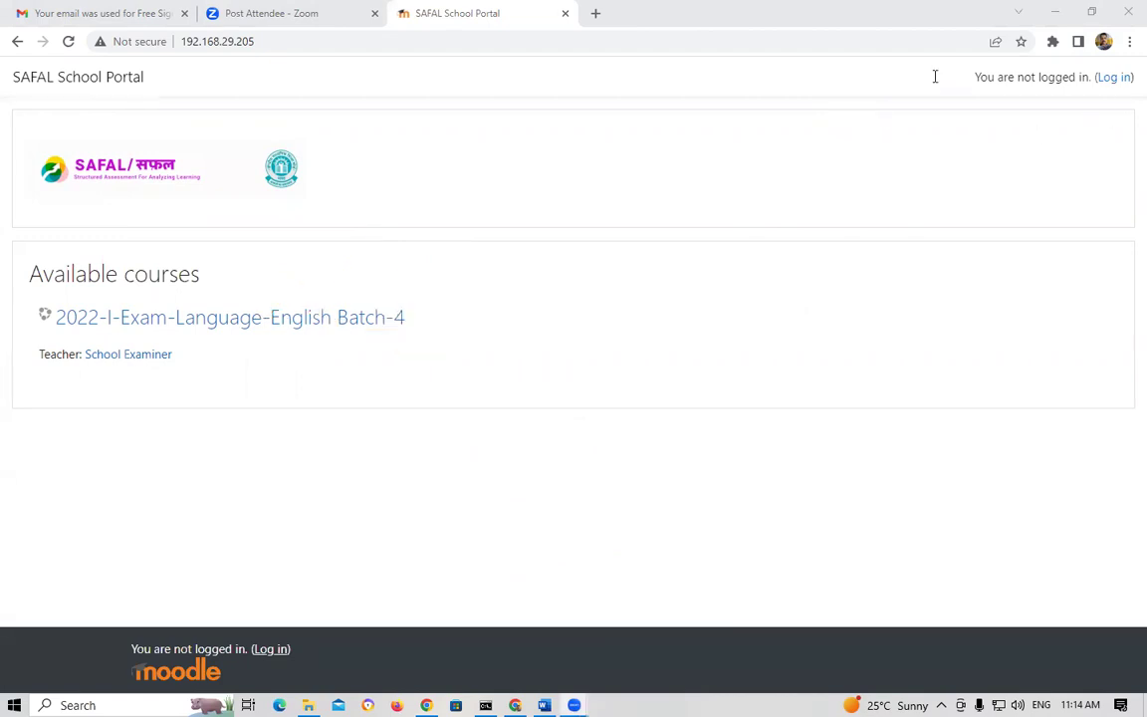
Step: Mark the top-right corner and bring up the empty portal login form
mouse_move(1121, 57)
left_mouse_down()
mouse_move(1108, 100)
mouse_move(1134, 67)
left_mouse_up()
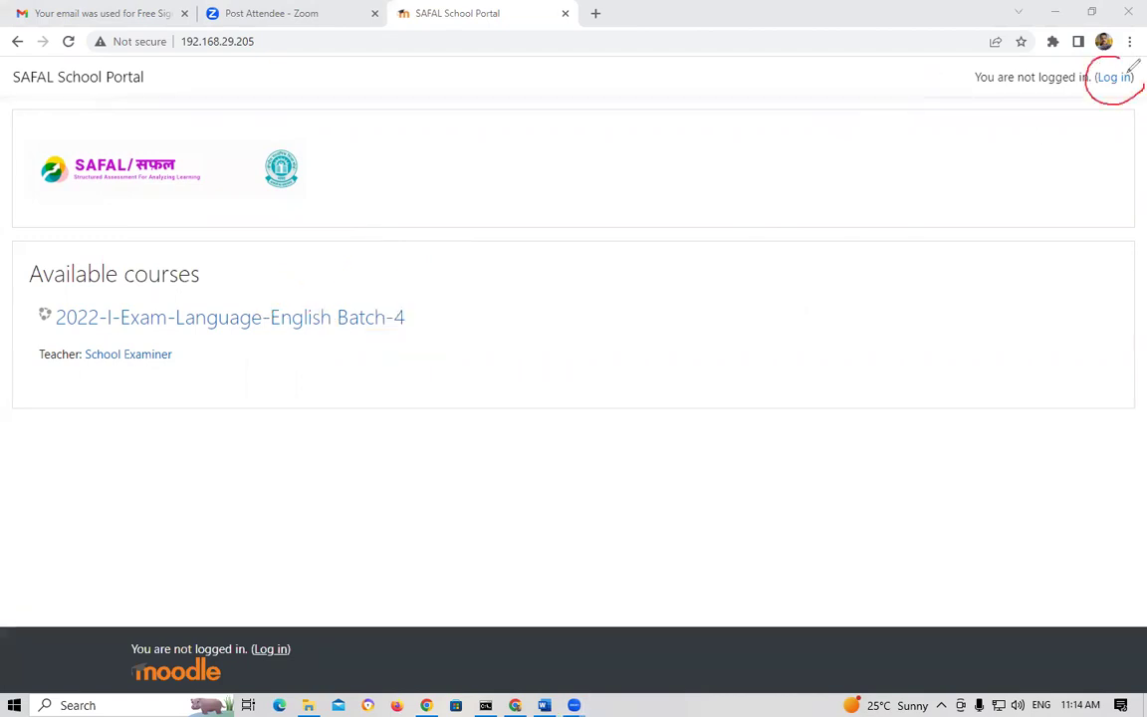
mouse_move(1041, 216)
left_mouse_down()
mouse_move(1111, 122)
mouse_move(1116, 184)
left_mouse_up()
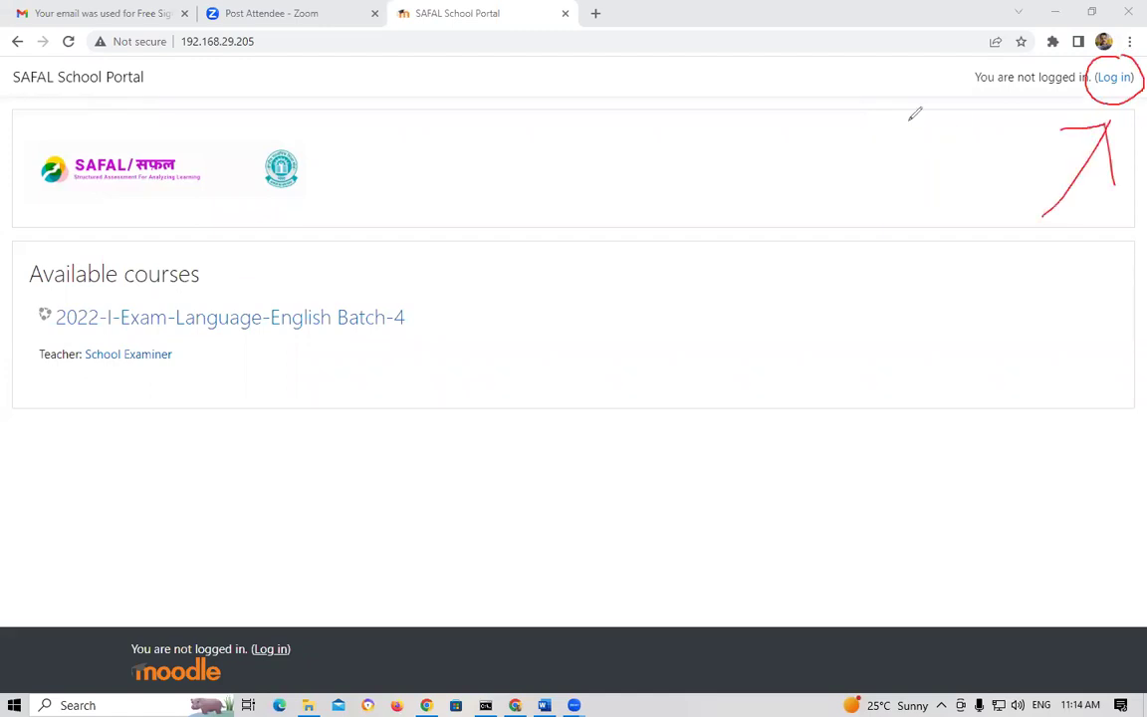
key("e")
left_click(1116, 78)
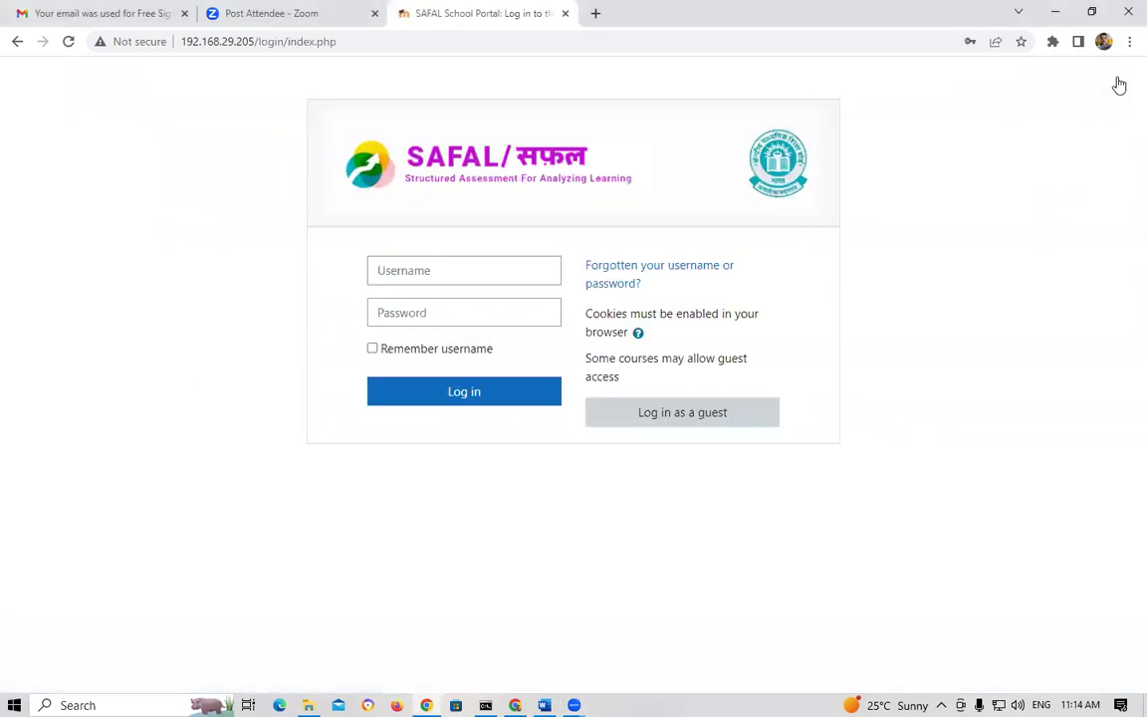
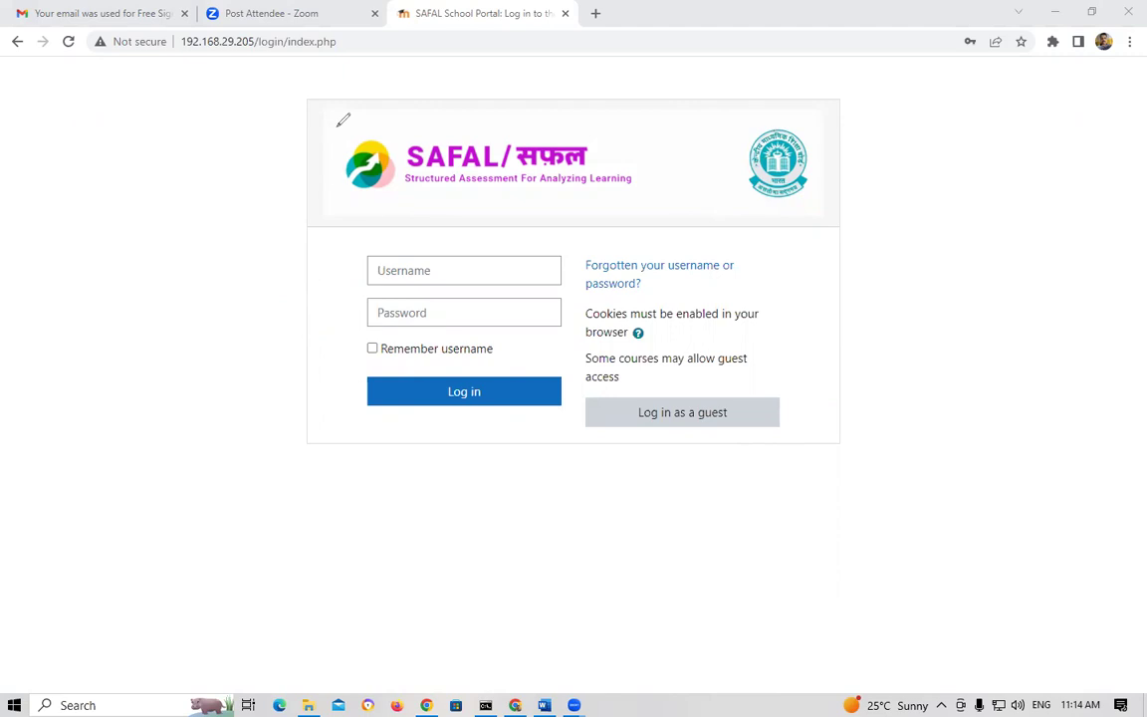
left_click(544, 706)
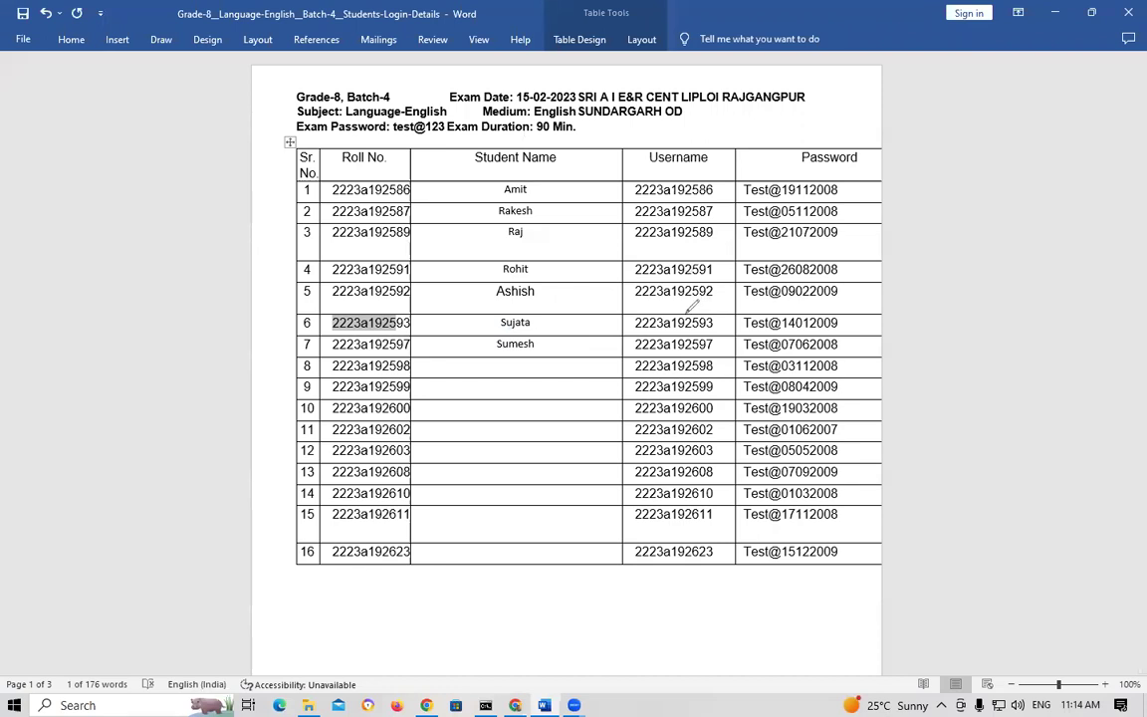
mouse_move(701, 310)
left_mouse_down()
mouse_move(629, 301)
mouse_move(715, 281)
mouse_move(690, 308)
left_mouse_up()
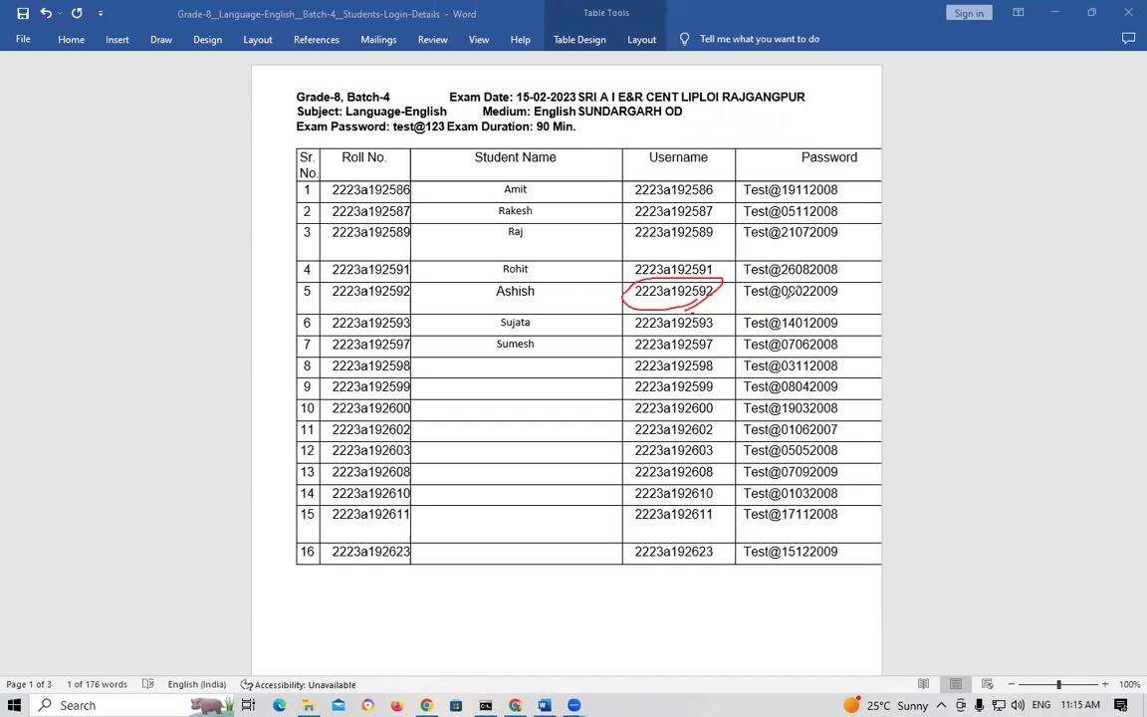
left_click_drag(763, 280, 800, 312)
mouse_move(637, 383)
left_mouse_down()
mouse_move(623, 398)
mouse_move(704, 397)
left_mouse_up()
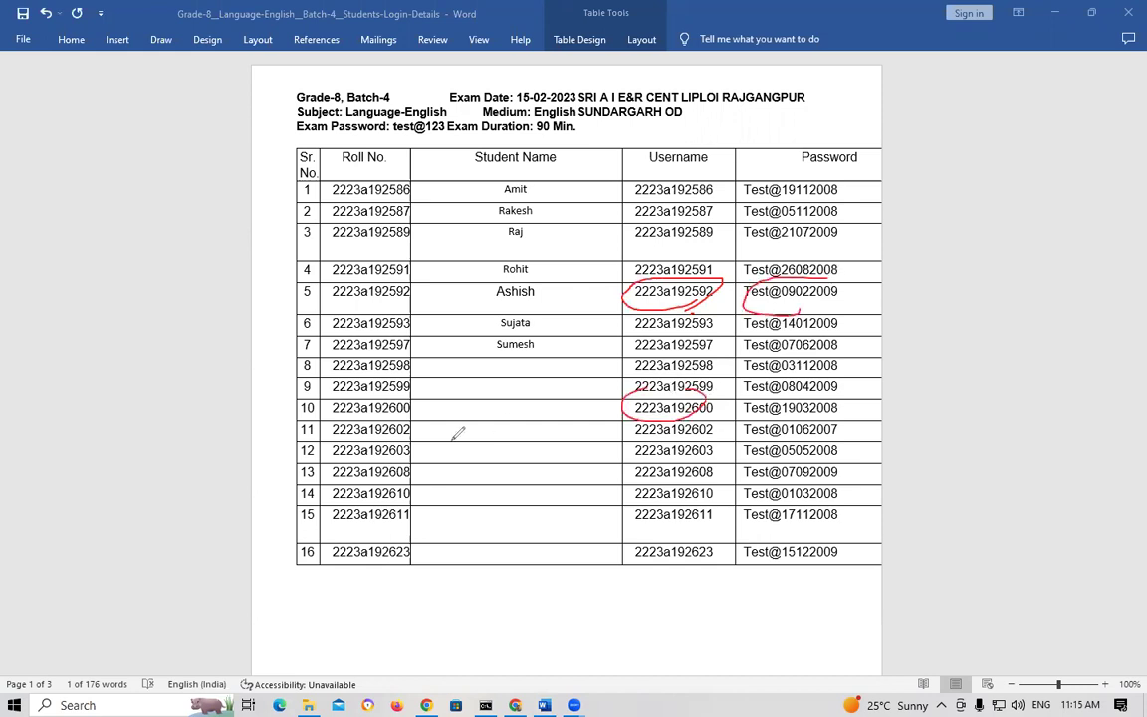
left_click_drag(366, 431, 473, 436)
mouse_move(669, 336)
left_mouse_down()
mouse_move(665, 349)
mouse_move(639, 337)
left_mouse_up()
mouse_move(735, 343)
left_mouse_down()
mouse_move(880, 343)
mouse_move(742, 329)
left_mouse_up()
left_click_drag(486, 195, 544, 185)
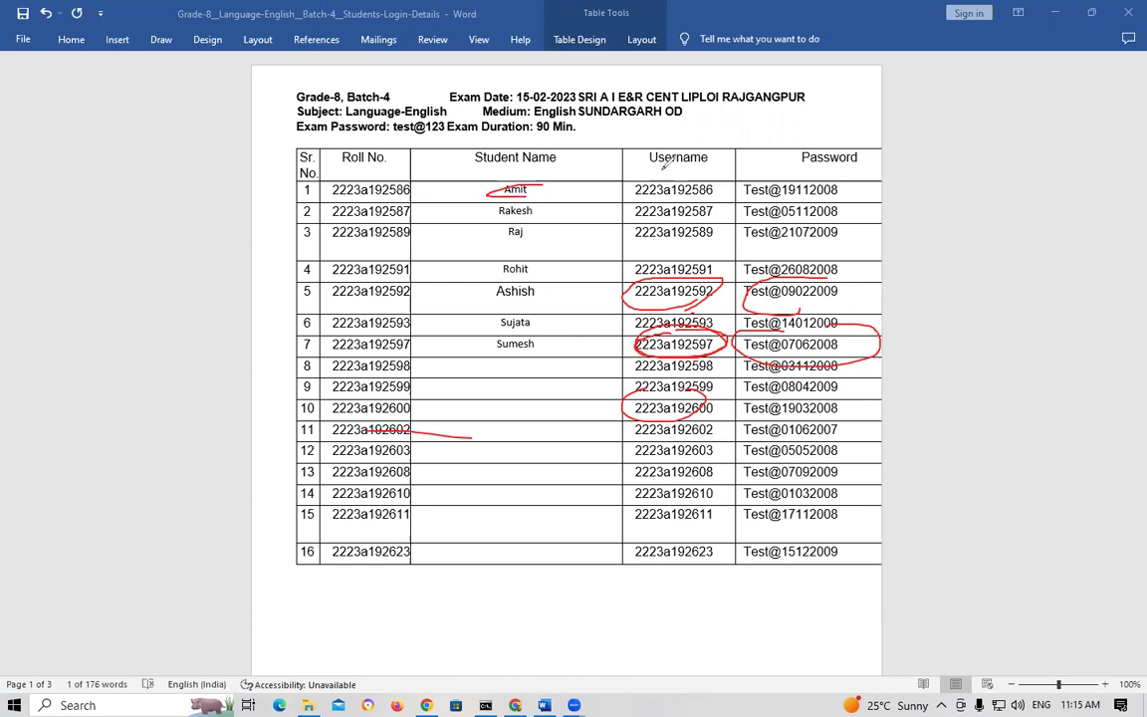
left_click_drag(641, 179, 674, 172)
left_click_drag(759, 179, 754, 178)
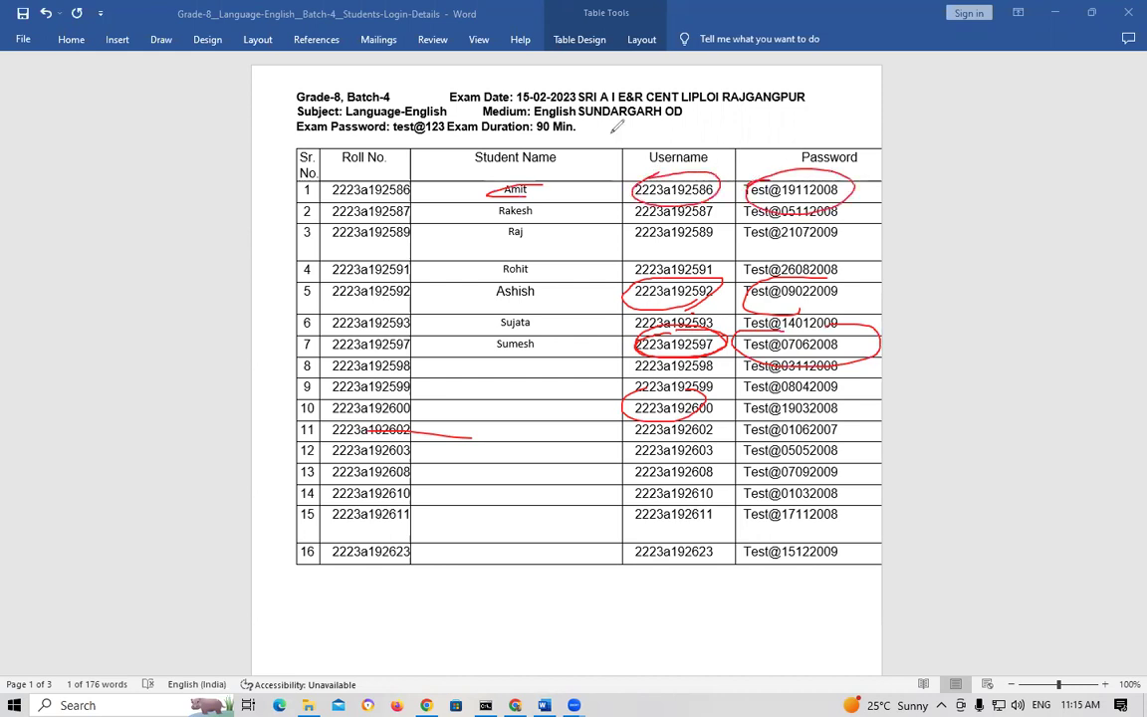
key("e")
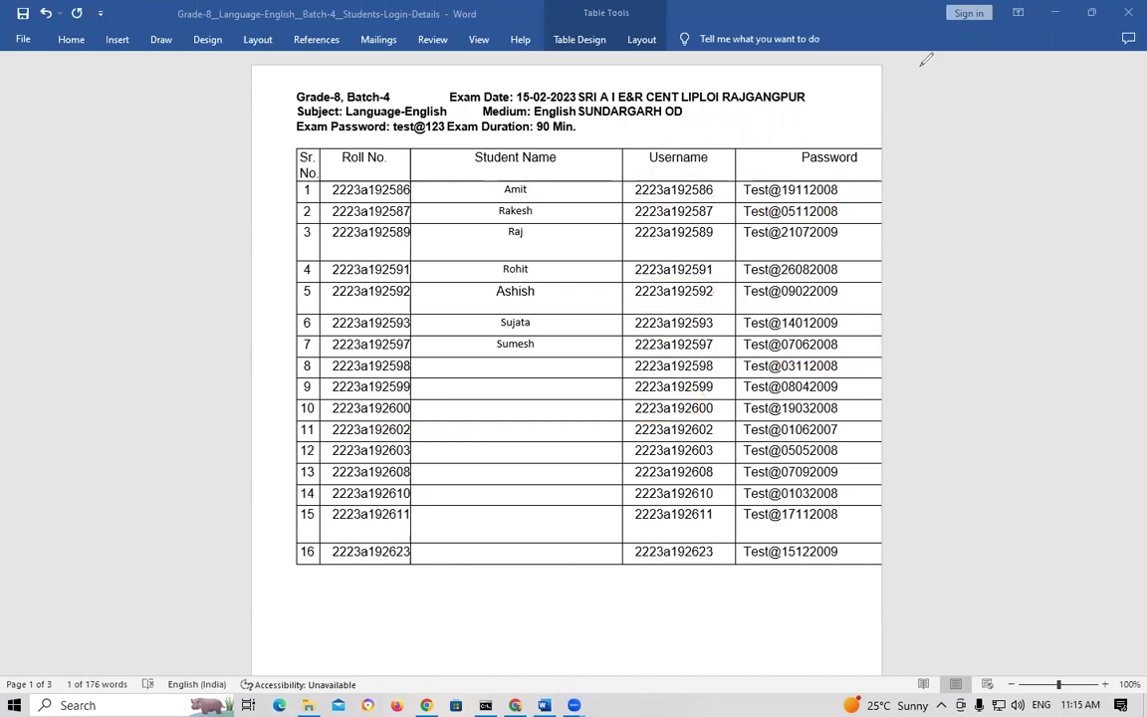
key("alt+Tab")
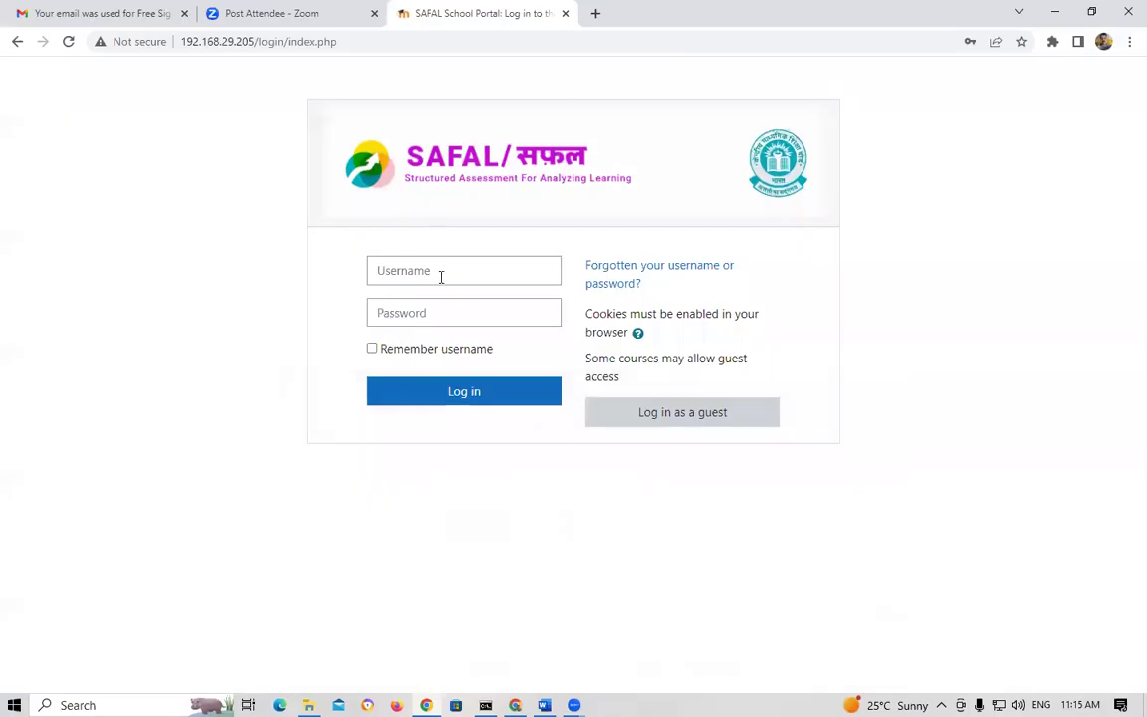
Step: Enter the student's roll-number username in the login form and move to the Password field
left_click(441, 276)
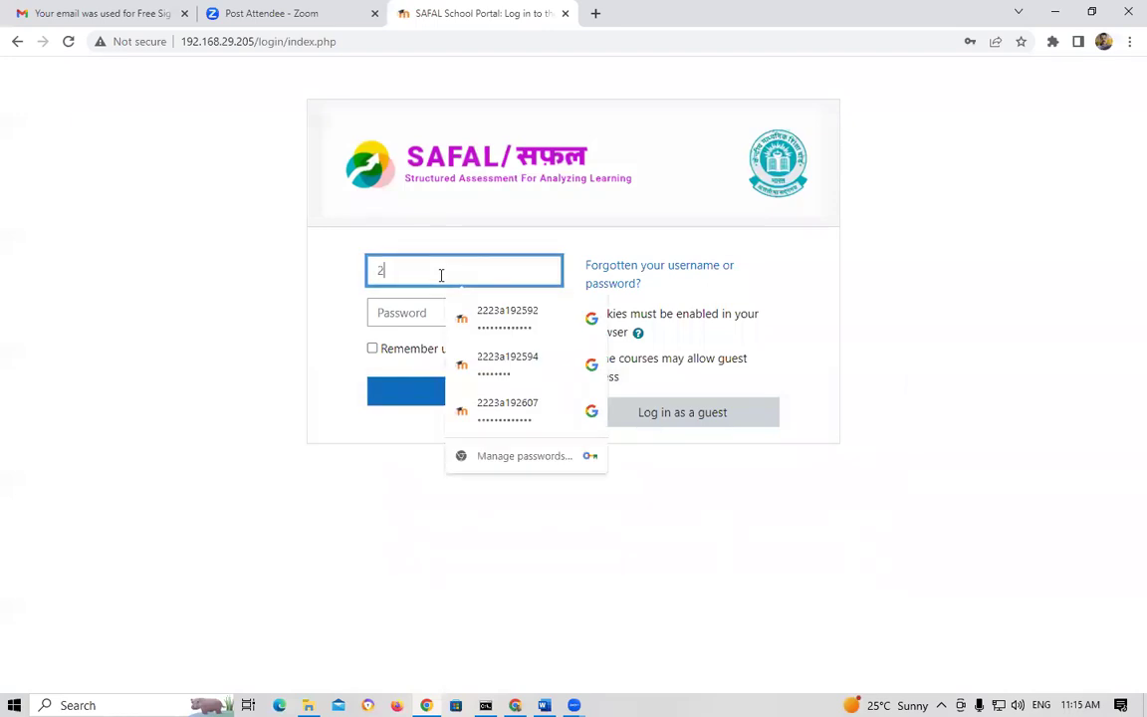
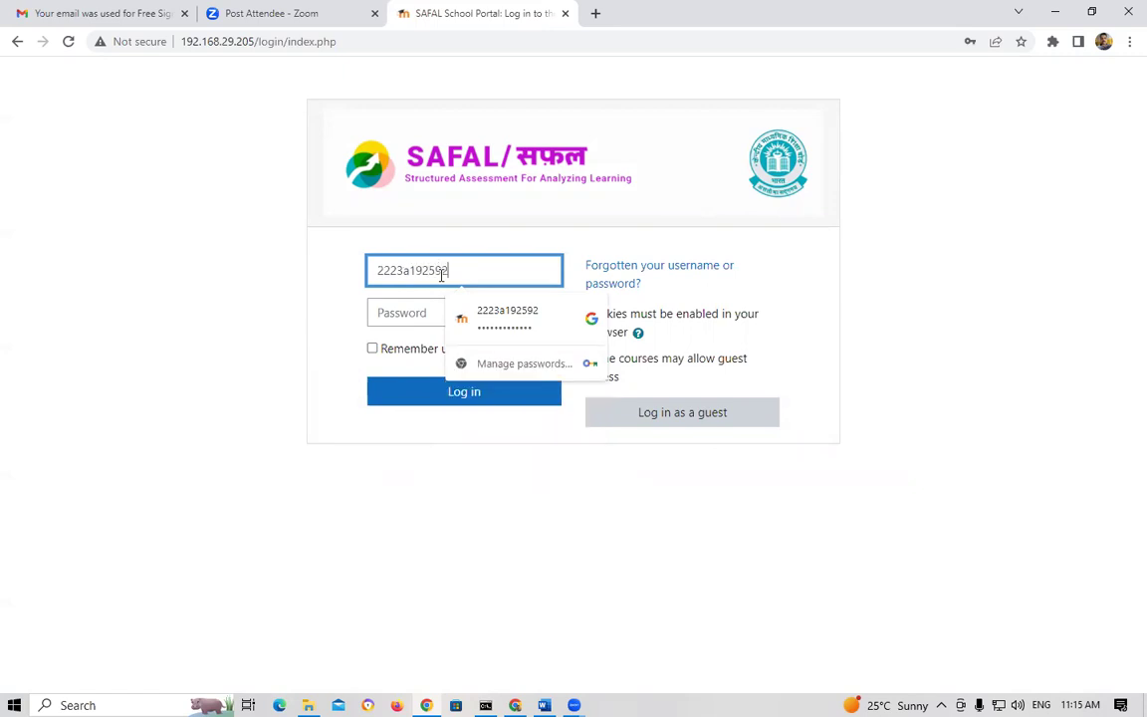
key("Tab")
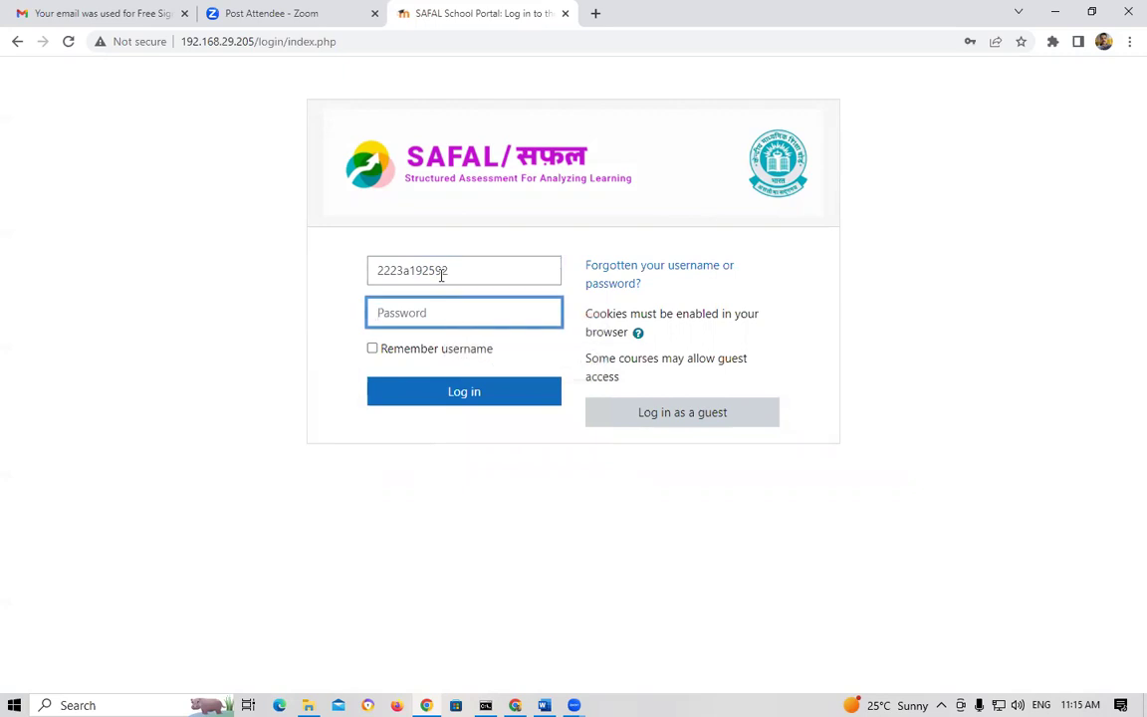
left_click(407, 317)
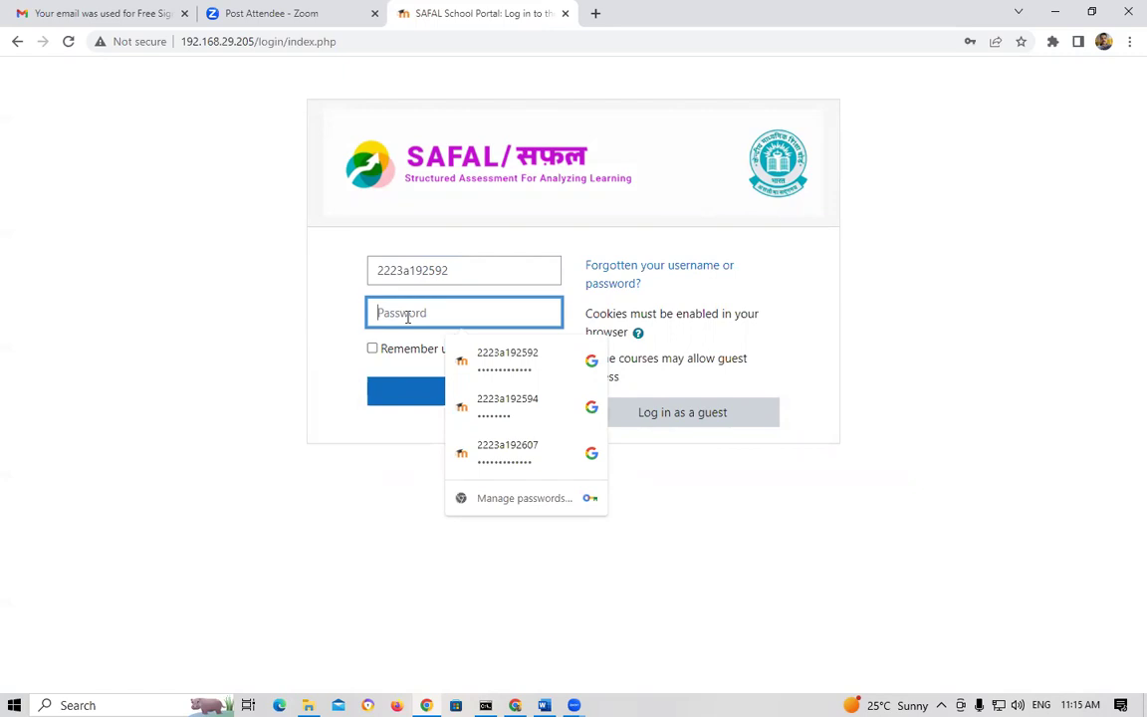
Step: Write the student's password as an on-screen note beside the login form, then select the Password field
left_click(45, 290)
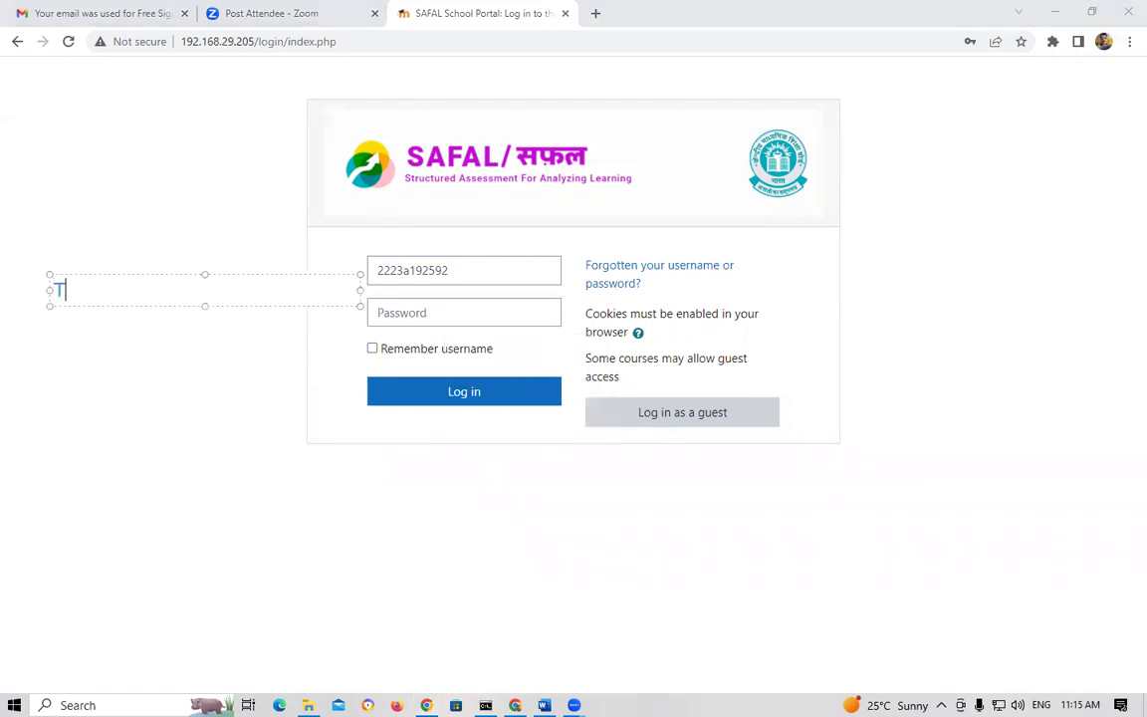
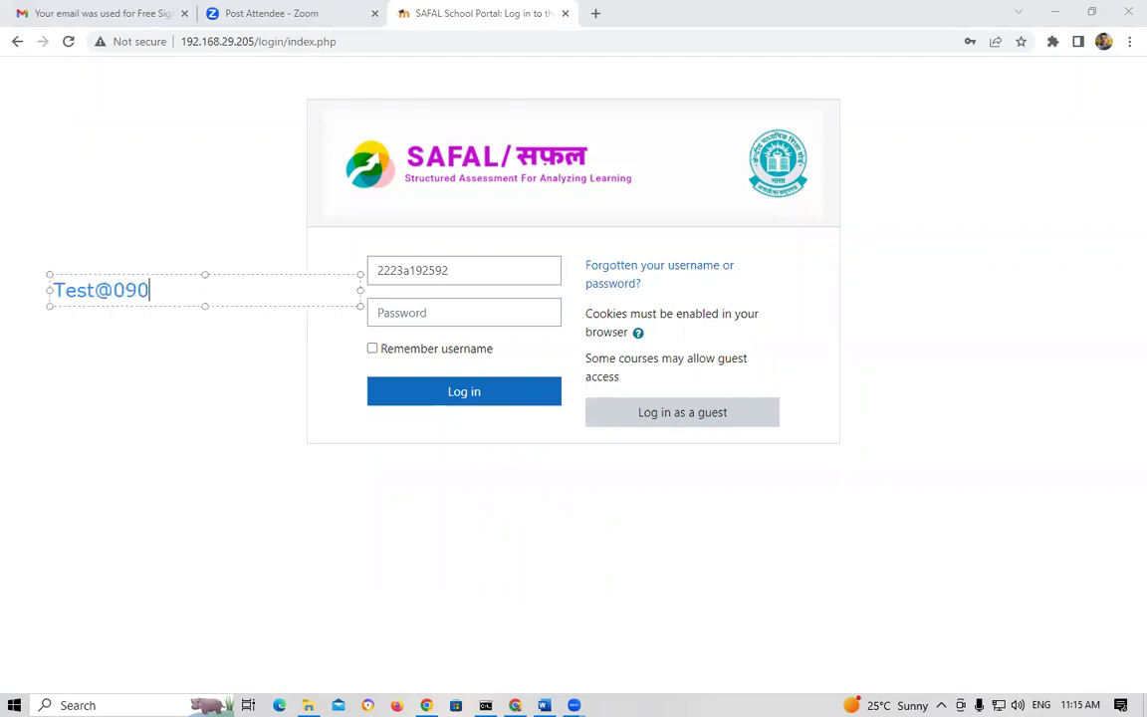
left_click(387, 313)
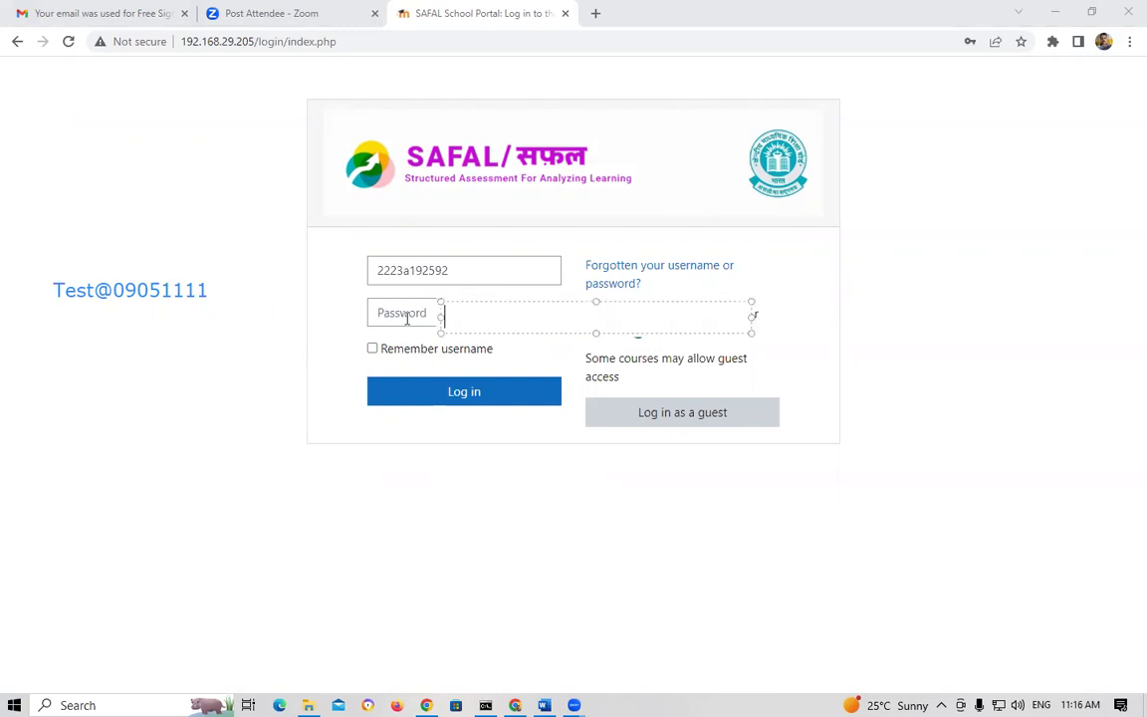
left_click(382, 313)
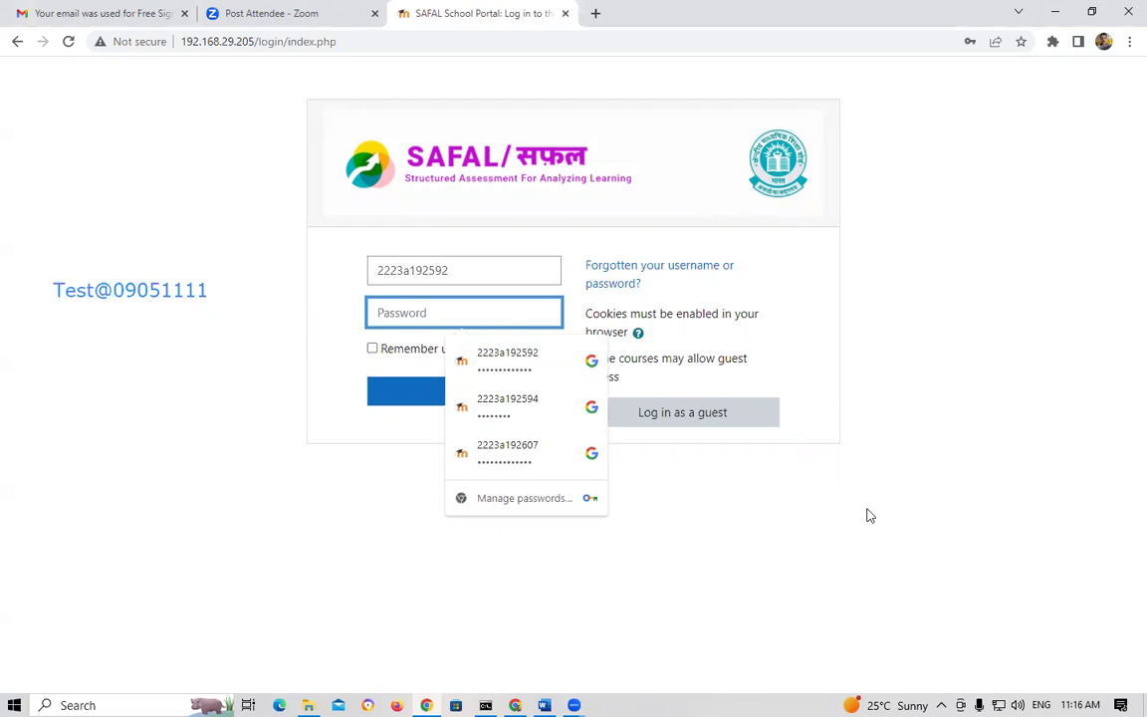
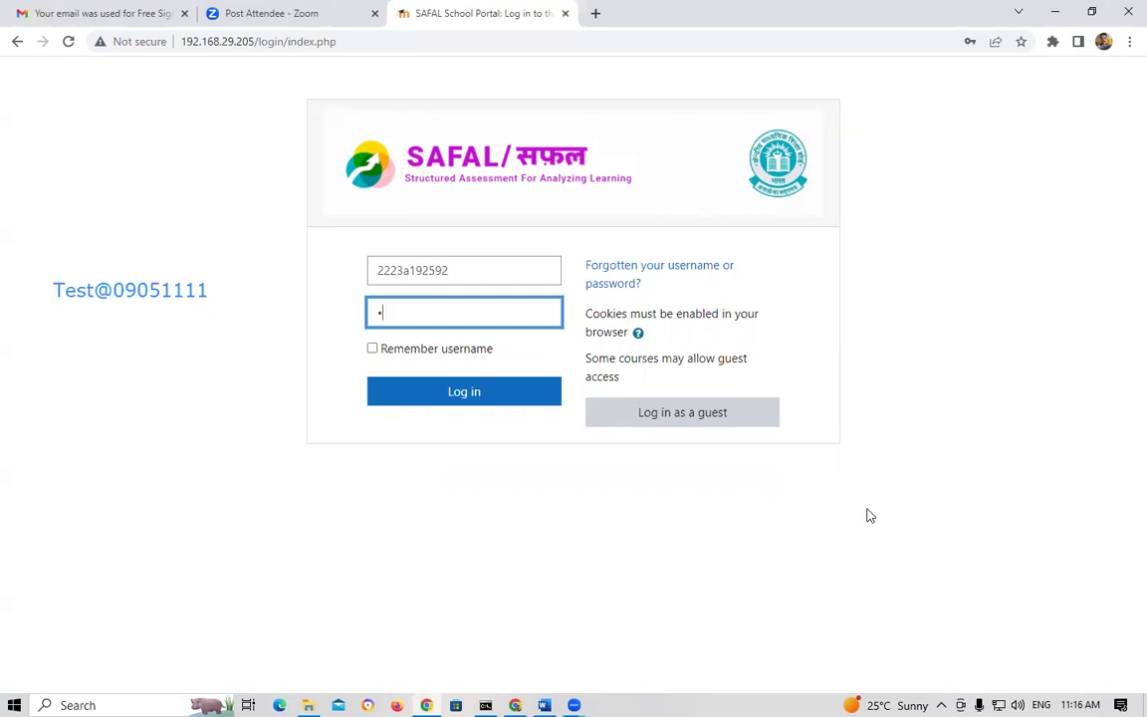
Step: Type the student's account password into the Password field
left_click(454, 395)
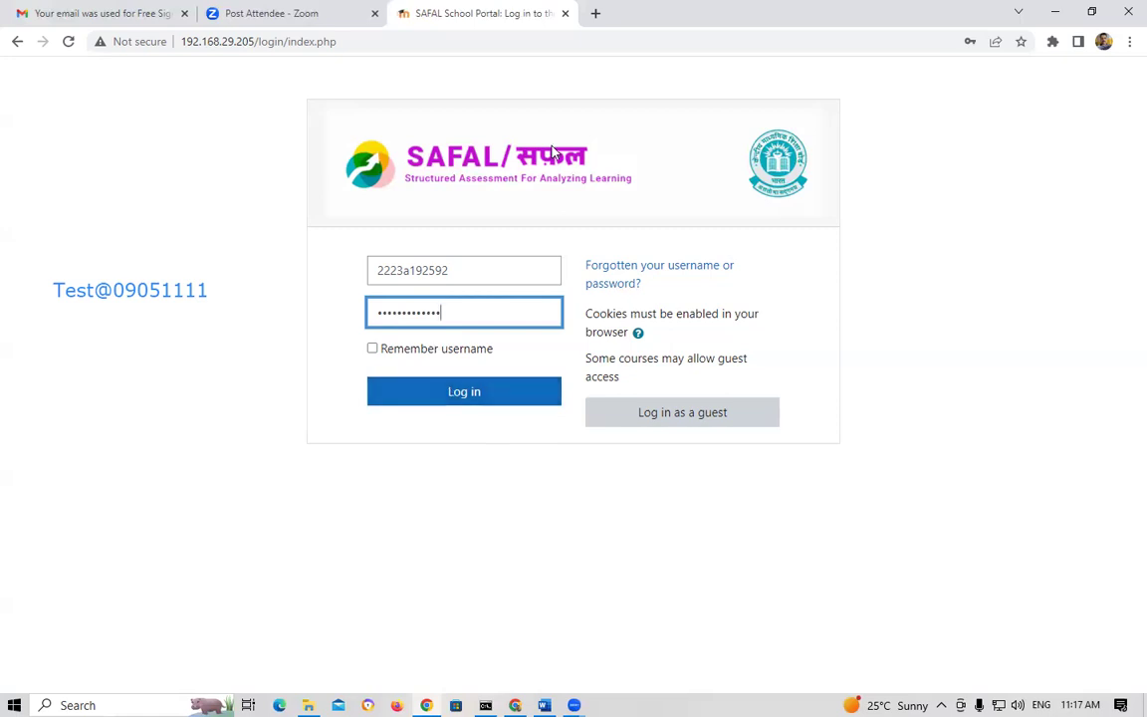
Step: Mark the username, password entry and password note with arrows and circles, then log in
mouse_move(471, 366)
left_mouse_down()
mouse_move(463, 424)
mouse_move(474, 367)
left_mouse_up()
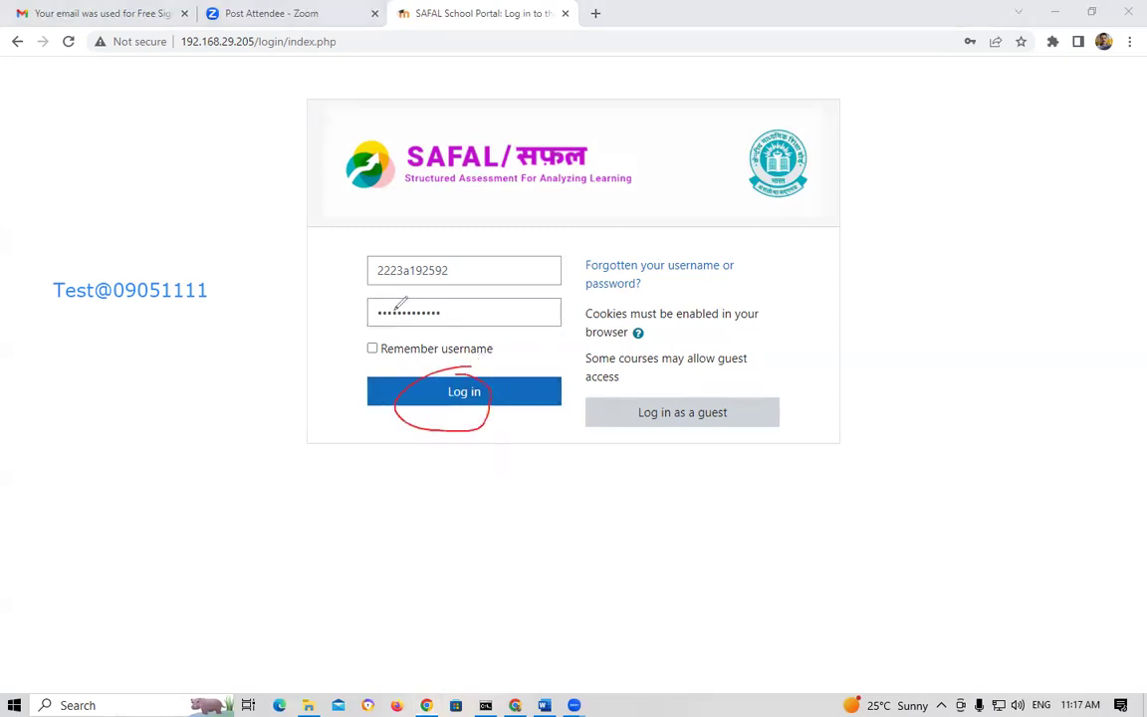
mouse_move(321, 277)
left_mouse_down()
mouse_move(353, 264)
mouse_move(336, 296)
left_mouse_up()
mouse_move(293, 343)
left_mouse_down()
mouse_move(339, 319)
mouse_move(341, 343)
left_mouse_up()
mouse_move(185, 261)
left_mouse_down()
mouse_move(69, 251)
mouse_move(205, 301)
mouse_move(190, 261)
left_mouse_up()
mouse_move(175, 307)
left_mouse_down()
mouse_move(311, 320)
mouse_move(339, 339)
left_mouse_up()
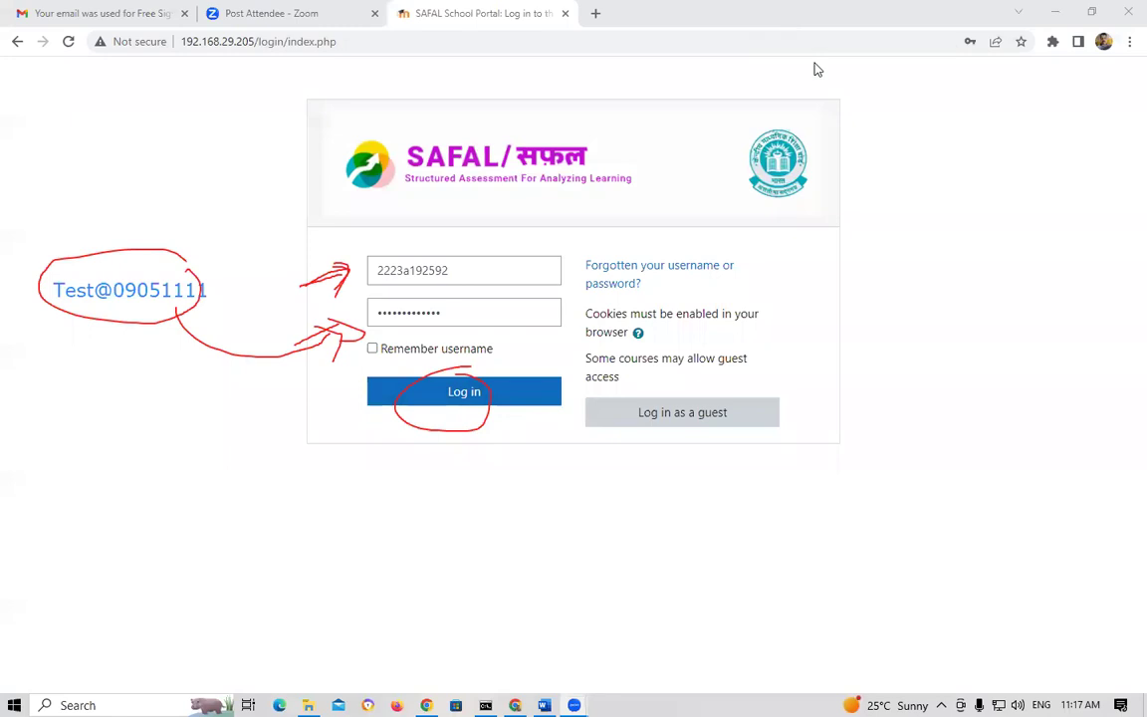
left_click(463, 395)
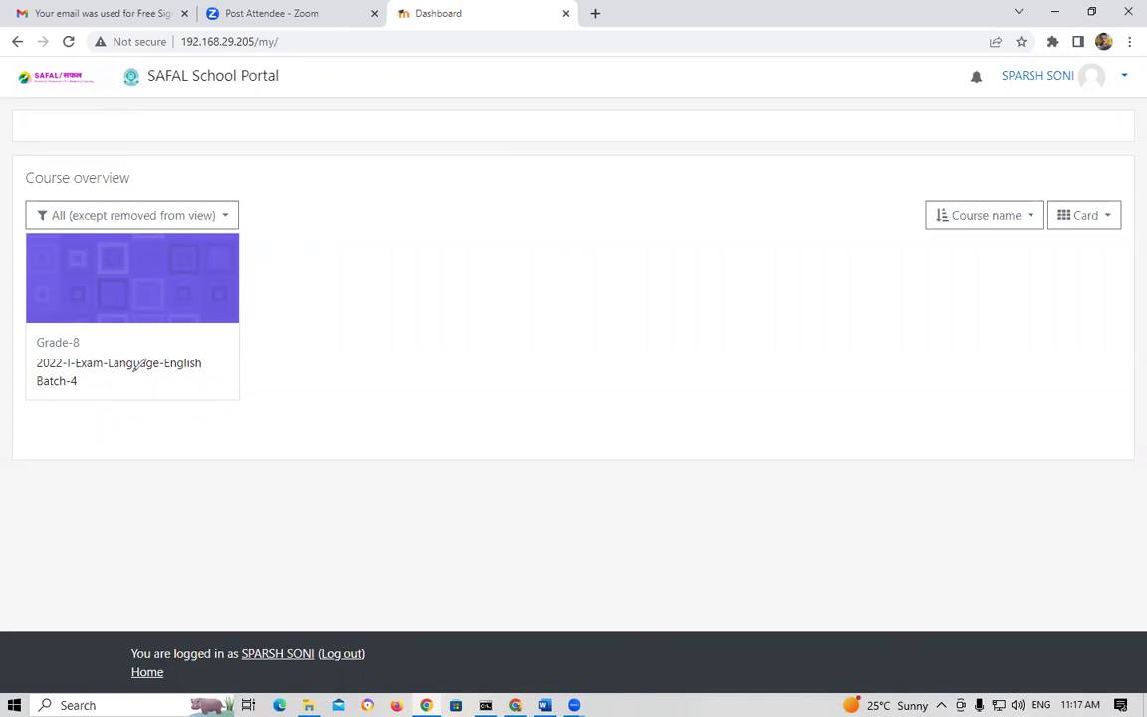
Step: Underline the course name, circle its batch number, and circle the exam link
mouse_move(122, 368)
left_mouse_down()
mouse_move(199, 367)
mouse_move(179, 344)
mouse_move(200, 334)
mouse_move(204, 364)
left_mouse_up()
mouse_move(77, 376)
left_mouse_down()
mouse_move(71, 383)
mouse_move(87, 380)
mouse_move(100, 406)
left_mouse_up()
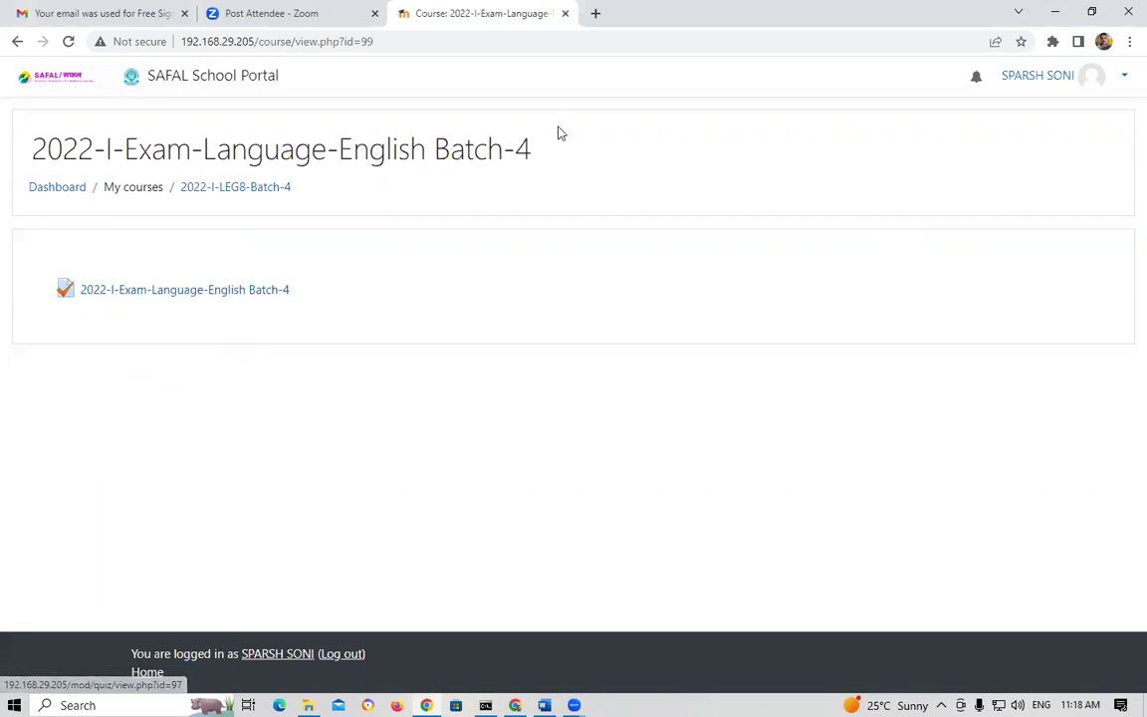
mouse_move(109, 261)
left_mouse_down()
mouse_move(160, 328)
mouse_move(241, 244)
mouse_move(114, 249)
mouse_move(102, 260)
left_mouse_up()
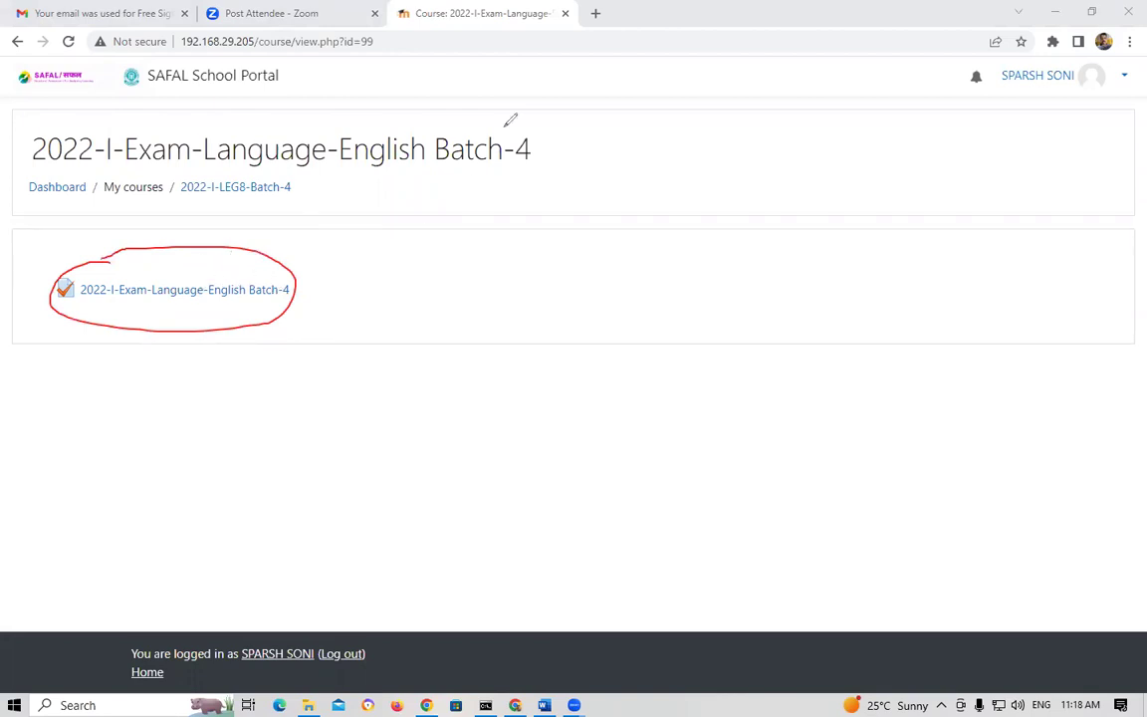
Step: Open the English exam and tick the answered and marked-for-review legend entries in its instructions
left_click(215, 291)
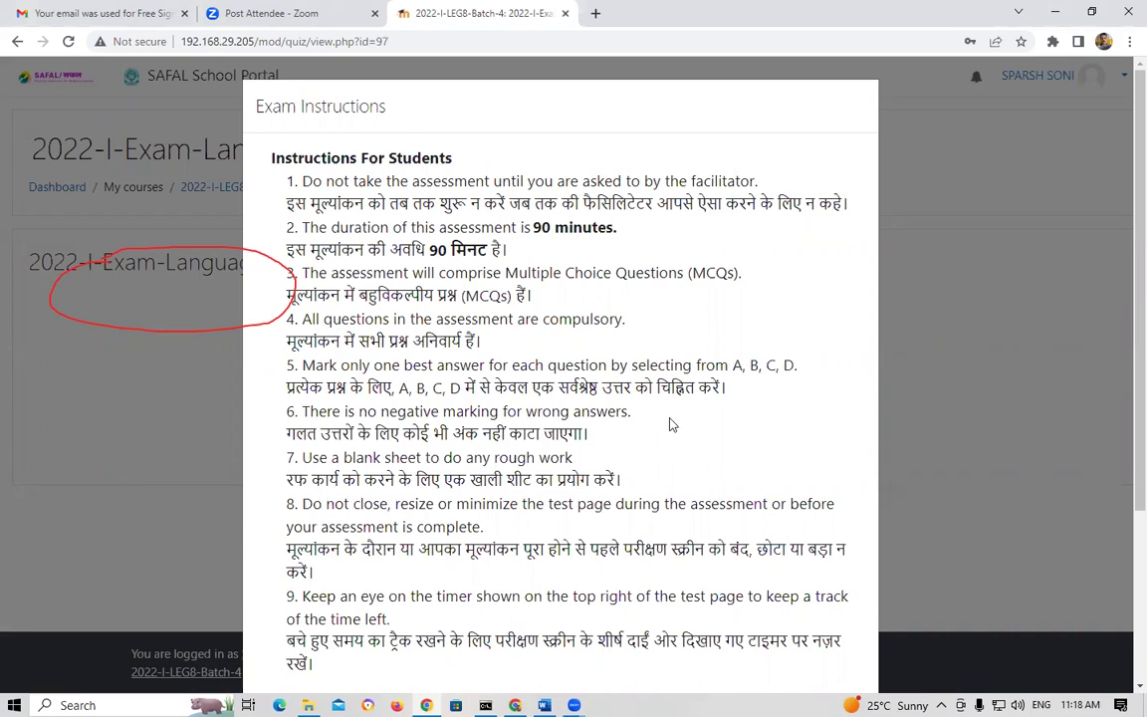
scroll(458, 349, "down", 3)
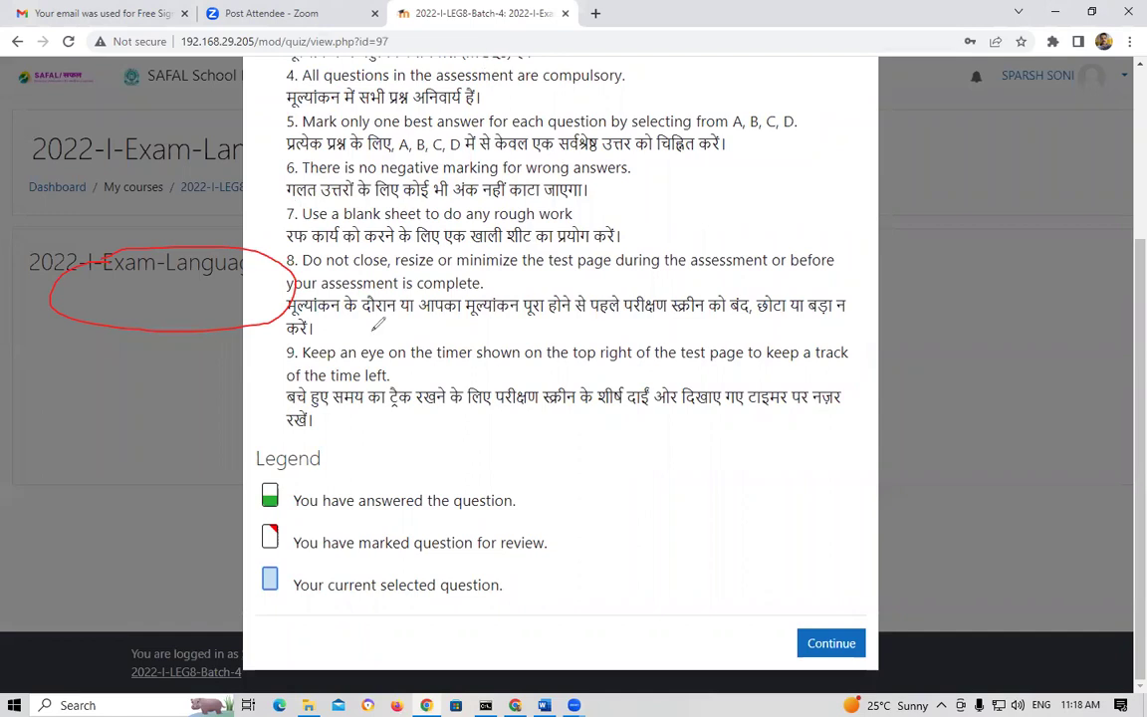
left_click_drag(345, 485, 400, 467)
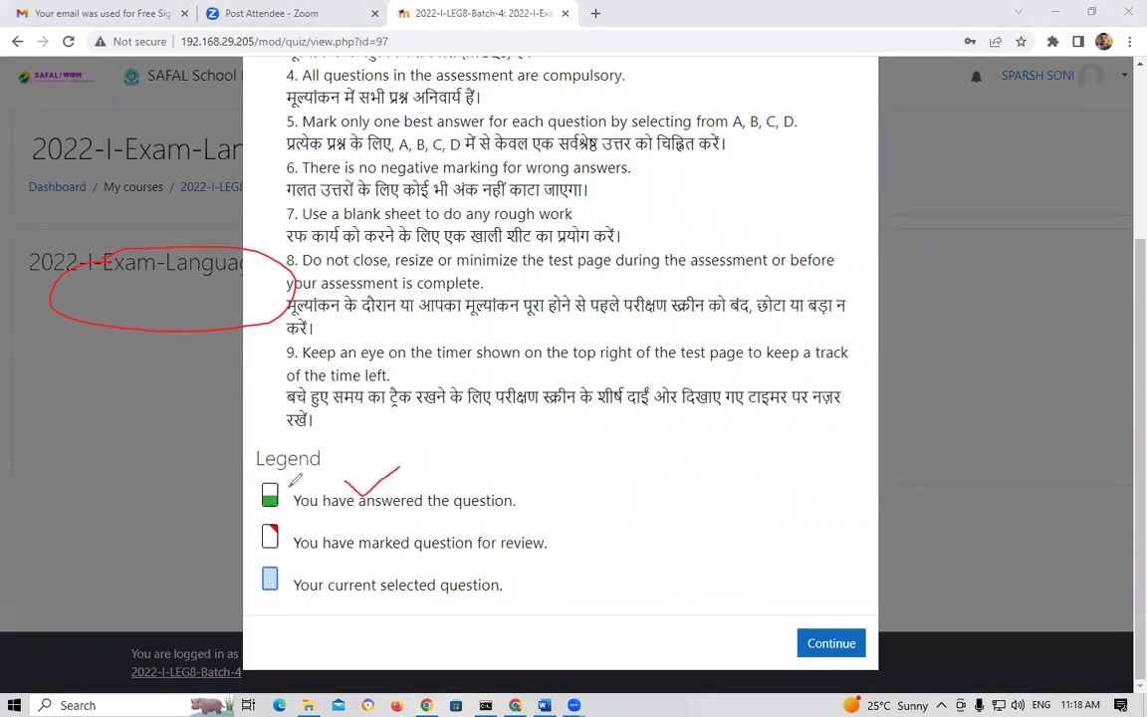
mouse_move(328, 532)
left_mouse_down()
mouse_move(336, 545)
mouse_move(388, 518)
left_mouse_up()
left_click_drag(327, 534, 400, 515)
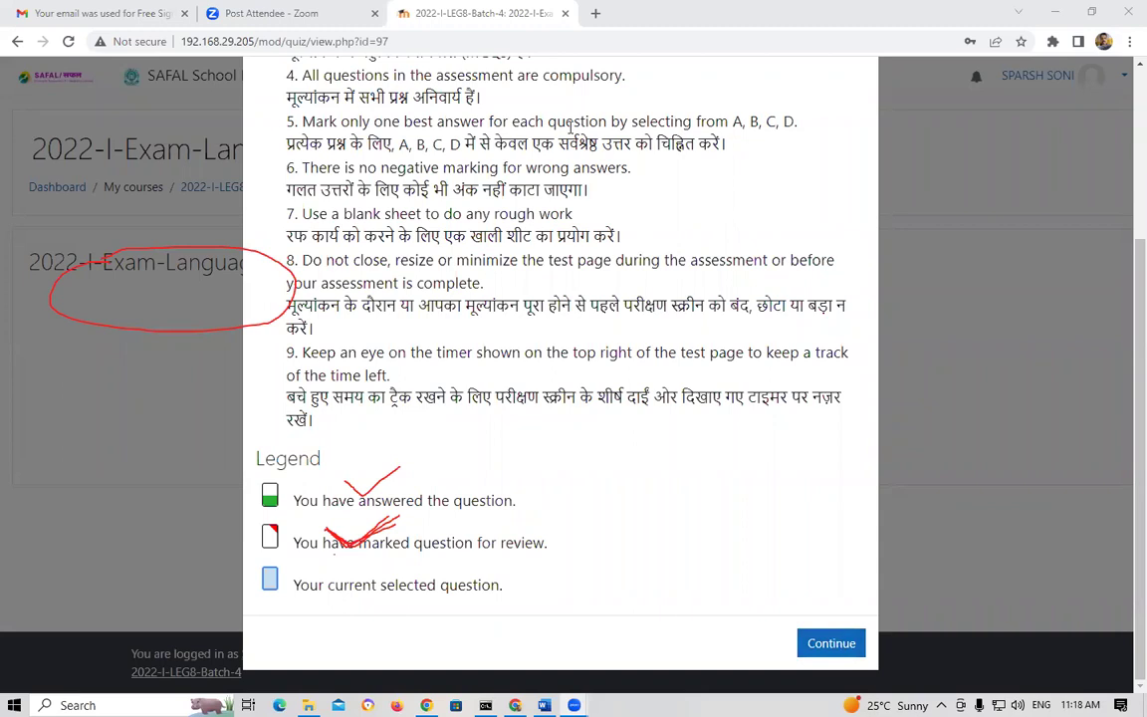
Step: Draw an arrow toward Continue and accept the exam instructions
mouse_move(809, 597)
left_mouse_down()
mouse_move(772, 626)
mouse_move(836, 598)
left_mouse_up()
left_click_drag(724, 573, 792, 625)
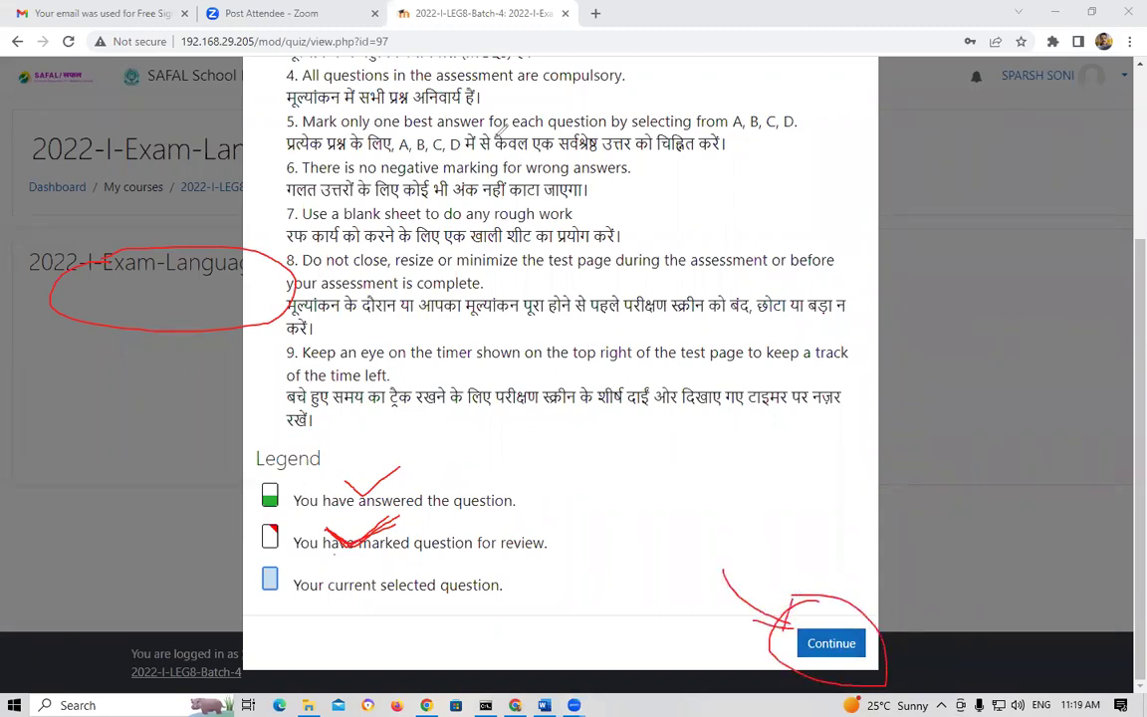
left_click(832, 643)
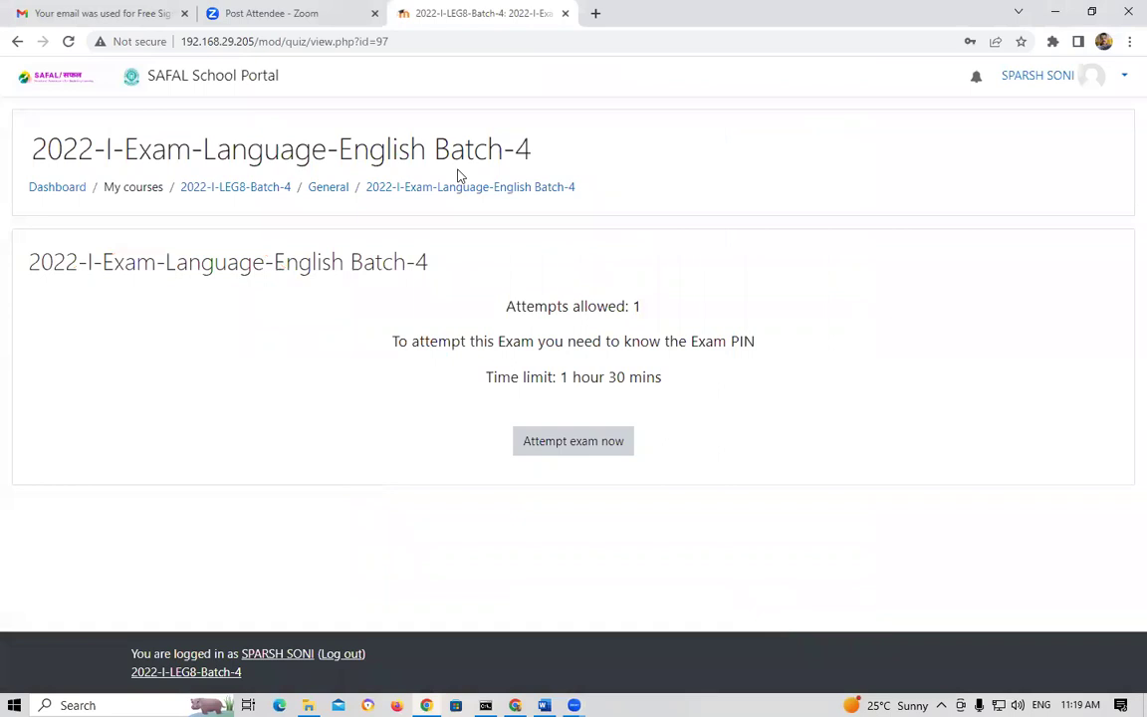
Step: Start an exam attempt and point an arrow at the Exam password field
mouse_move(495, 406)
left_mouse_down()
mouse_move(488, 465)
mouse_move(666, 421)
mouse_move(661, 477)
mouse_move(495, 426)
mouse_move(642, 419)
mouse_move(662, 474)
mouse_move(504, 464)
mouse_move(621, 415)
left_mouse_up()
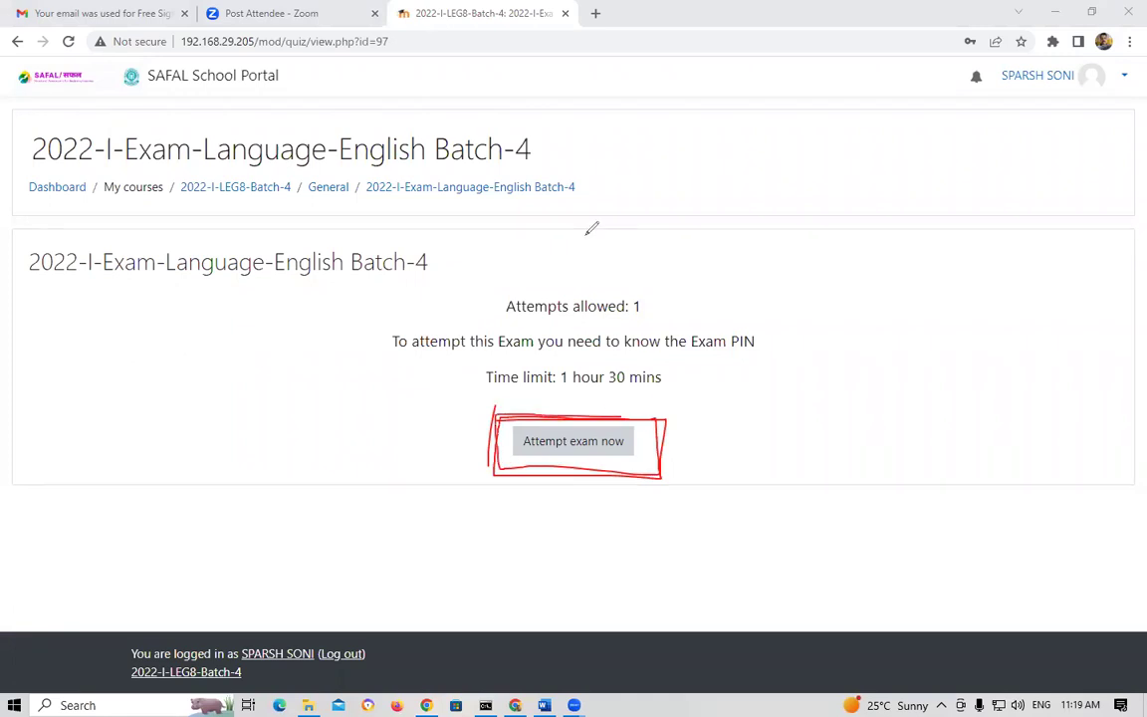
left_click(574, 443)
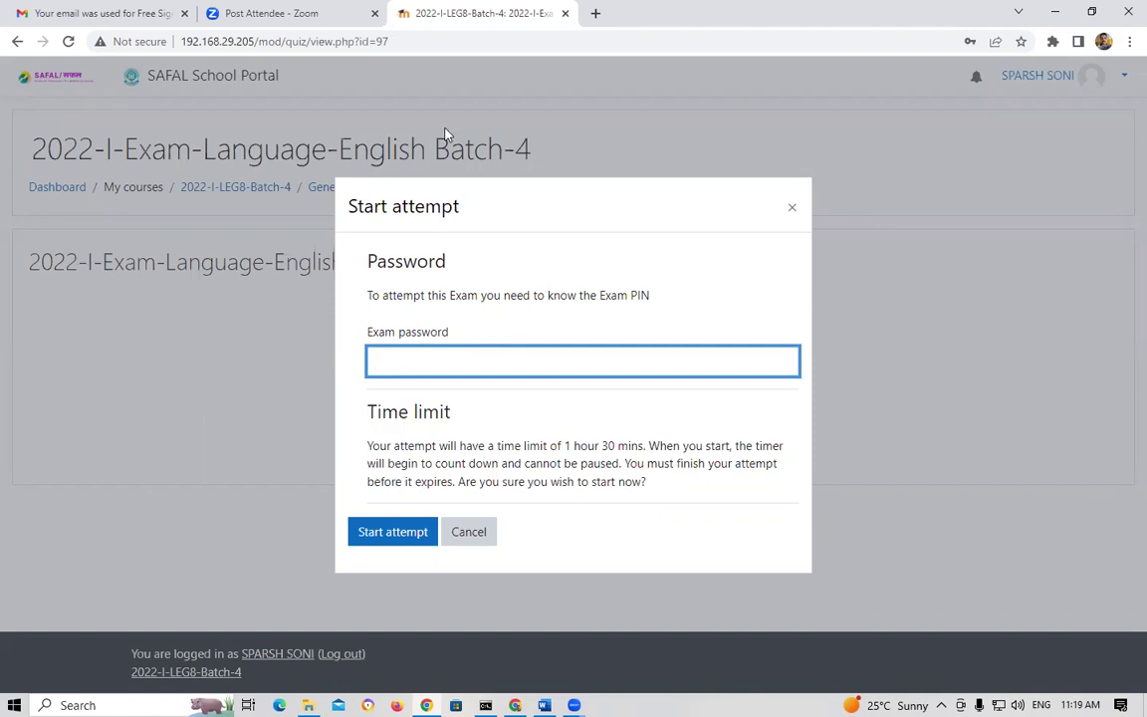
mouse_move(339, 331)
left_mouse_down()
mouse_move(385, 356)
mouse_move(390, 345)
left_mouse_up()
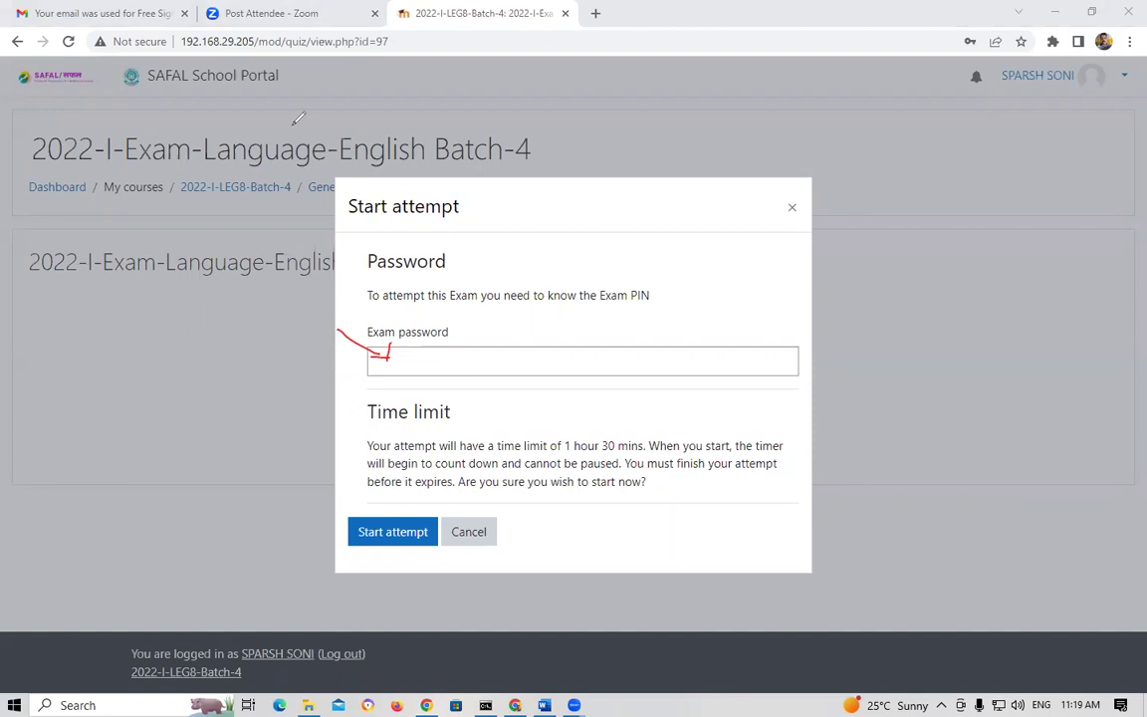
Step: Note the exam password on screen, clear the annotations, and type the exam PIN
left_click(96, 388)
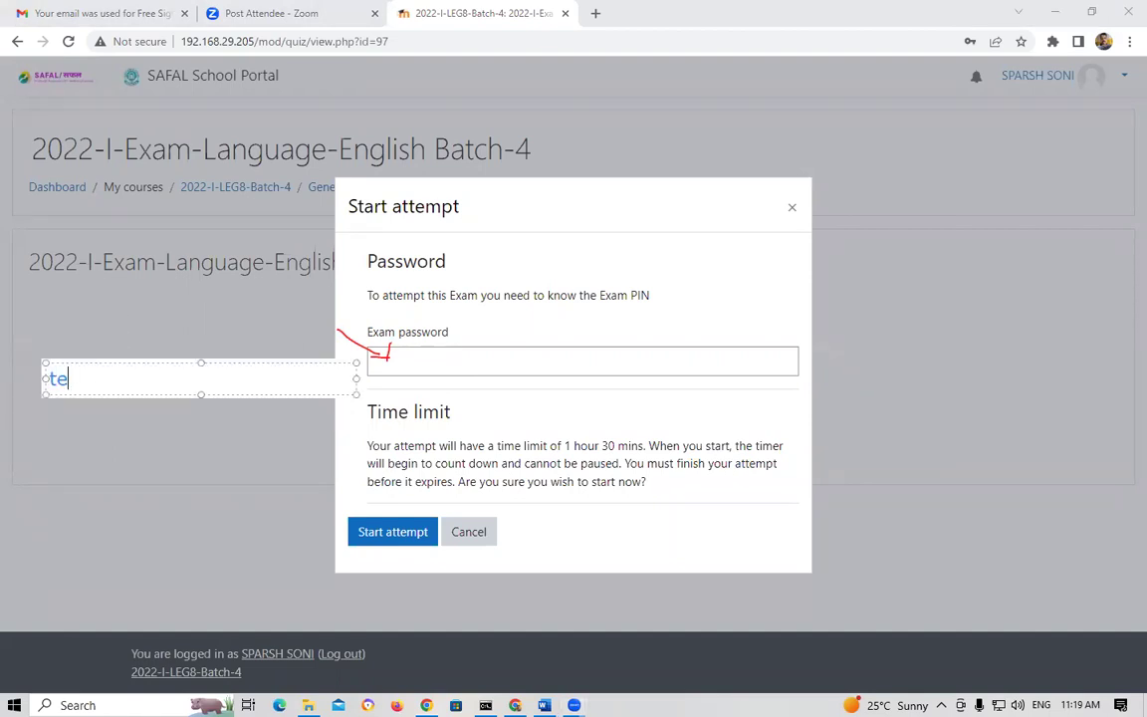
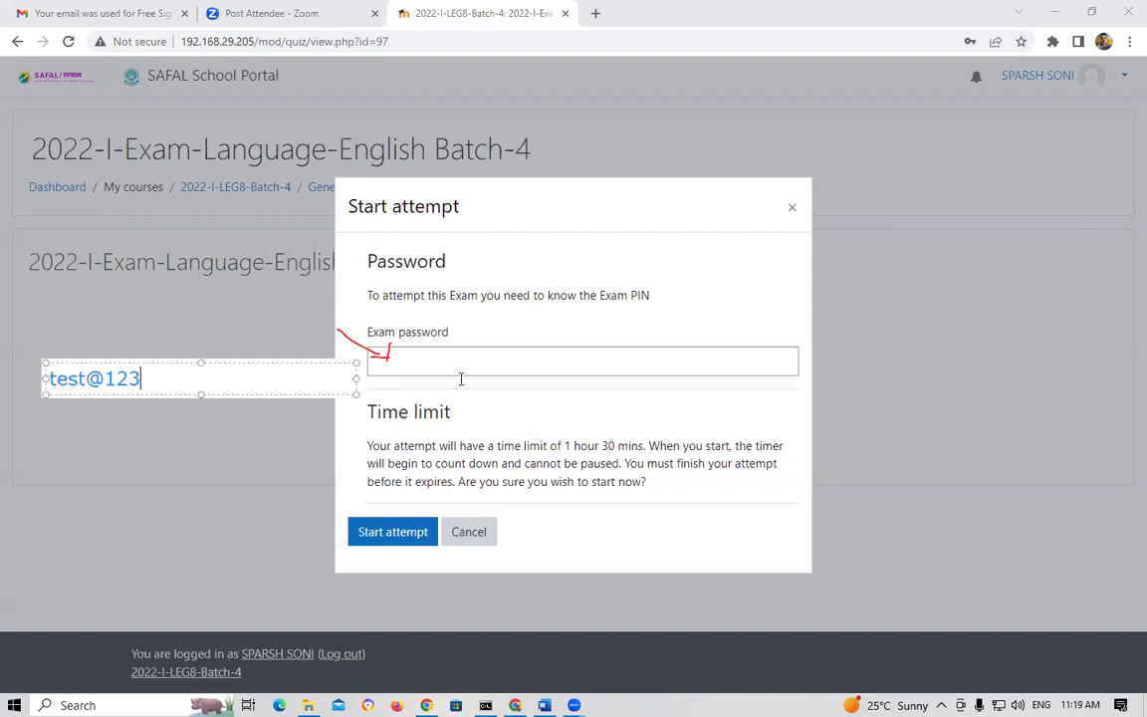
key("Escape")
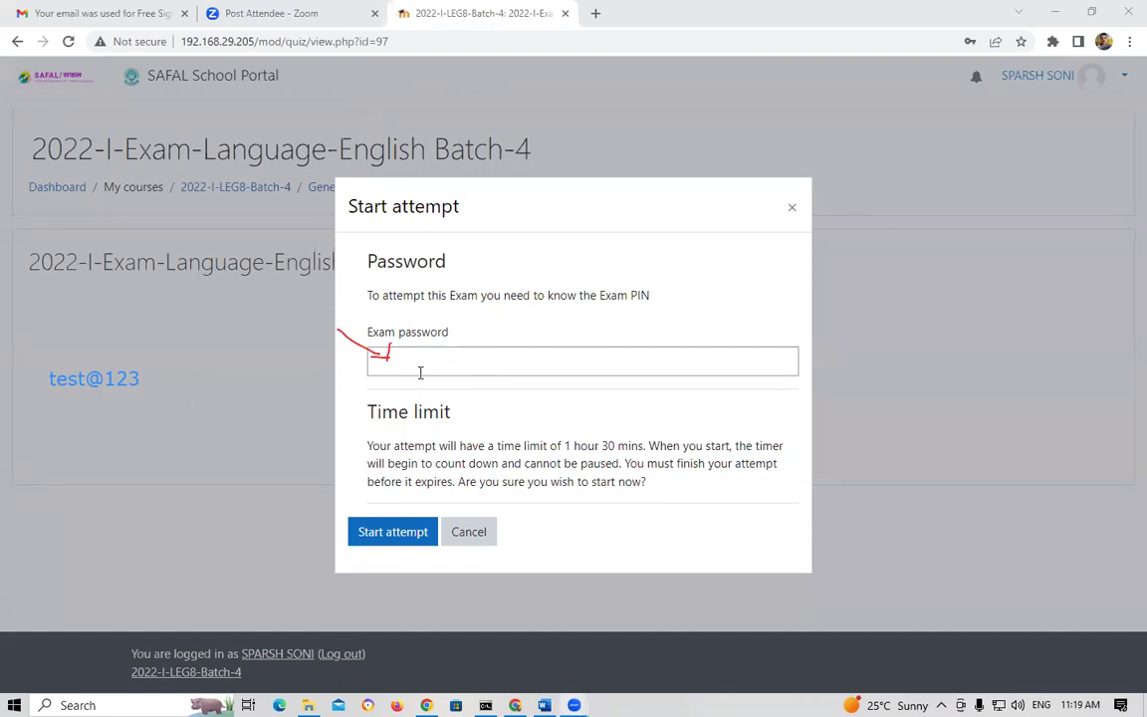
left_click(420, 373)
key("Escape")
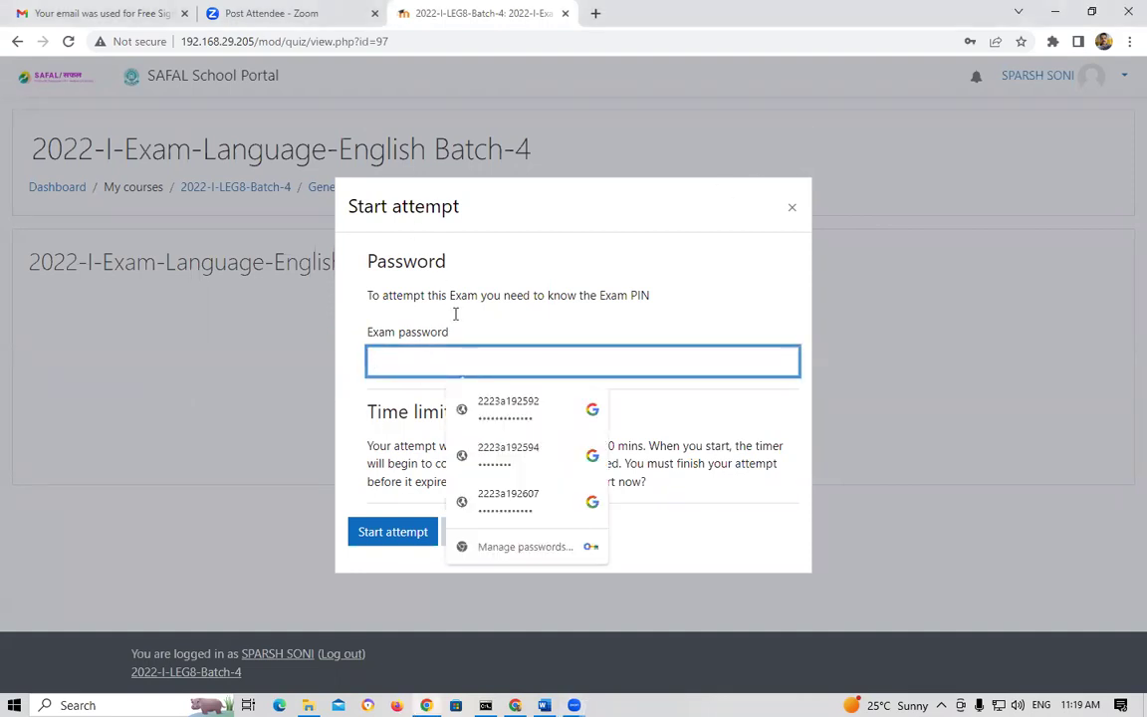
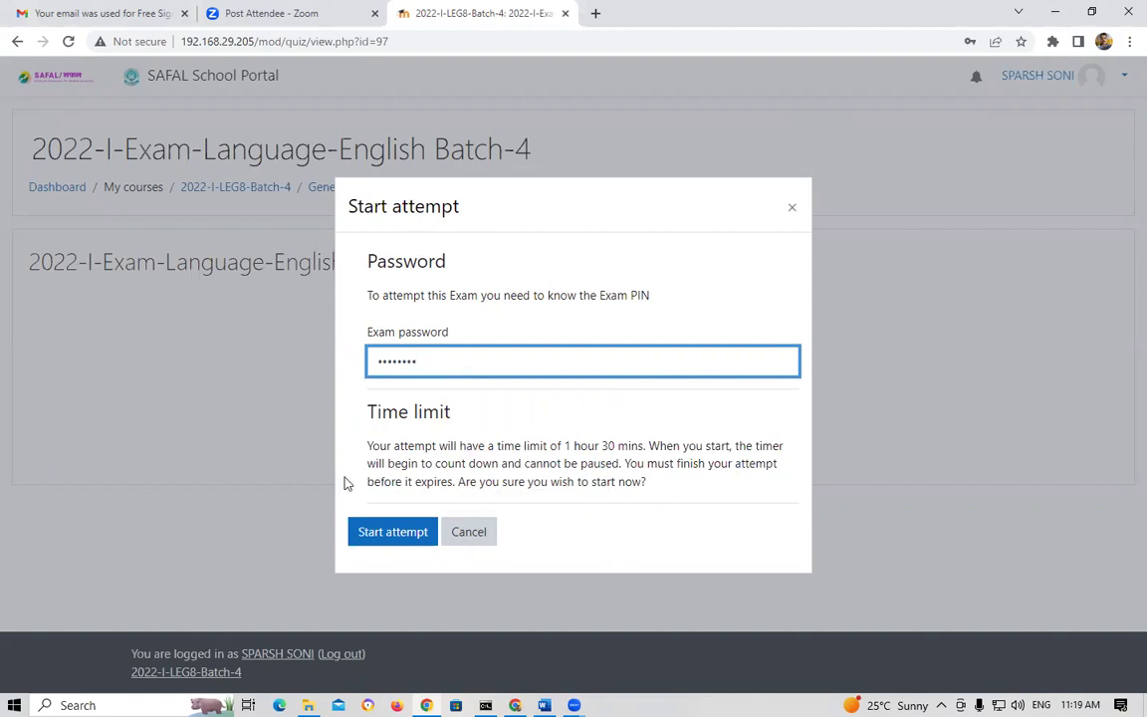